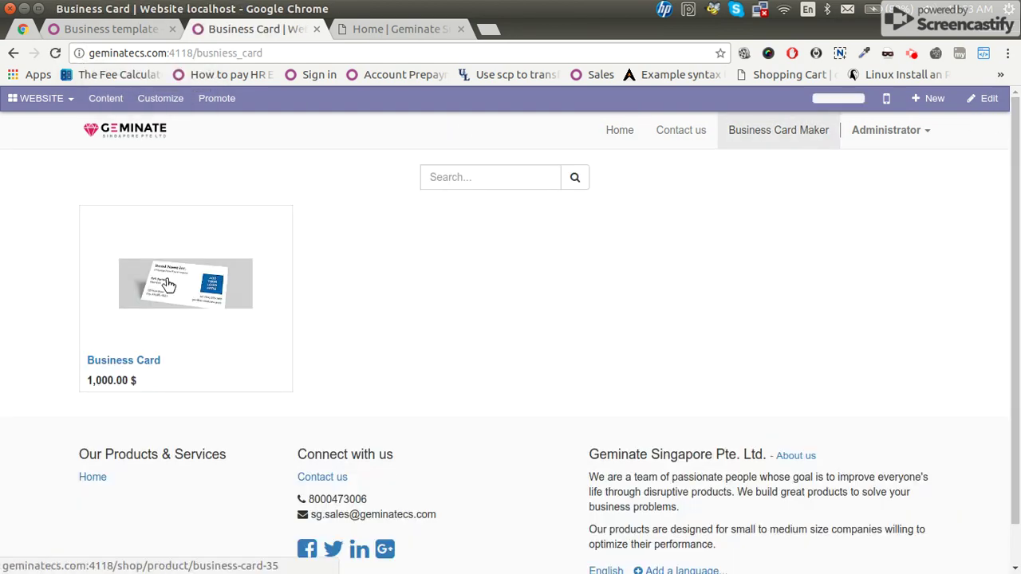
Open the Business Card product page and launch its Customize Card designer.
left_click(167, 284)
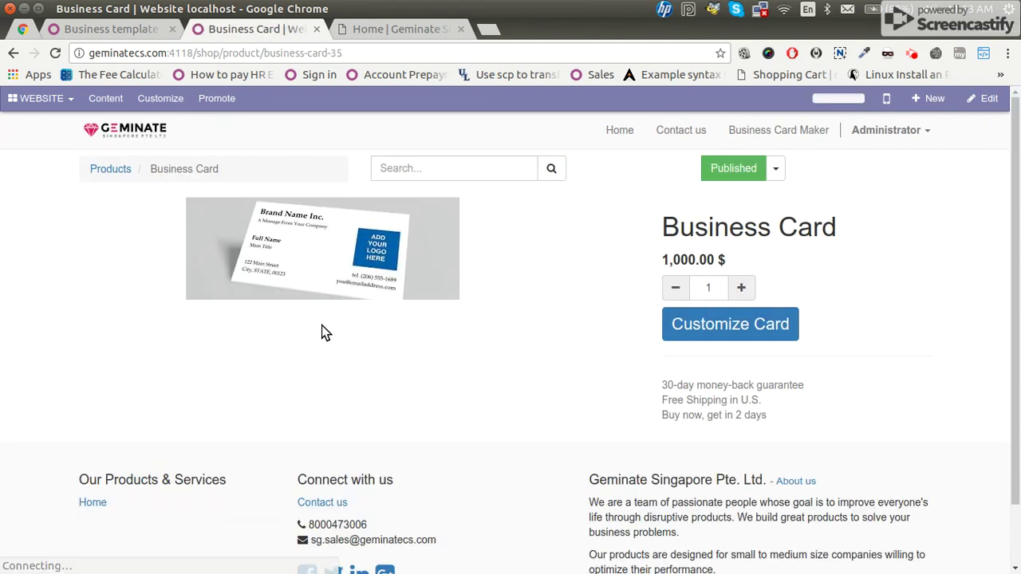
left_click(706, 325)
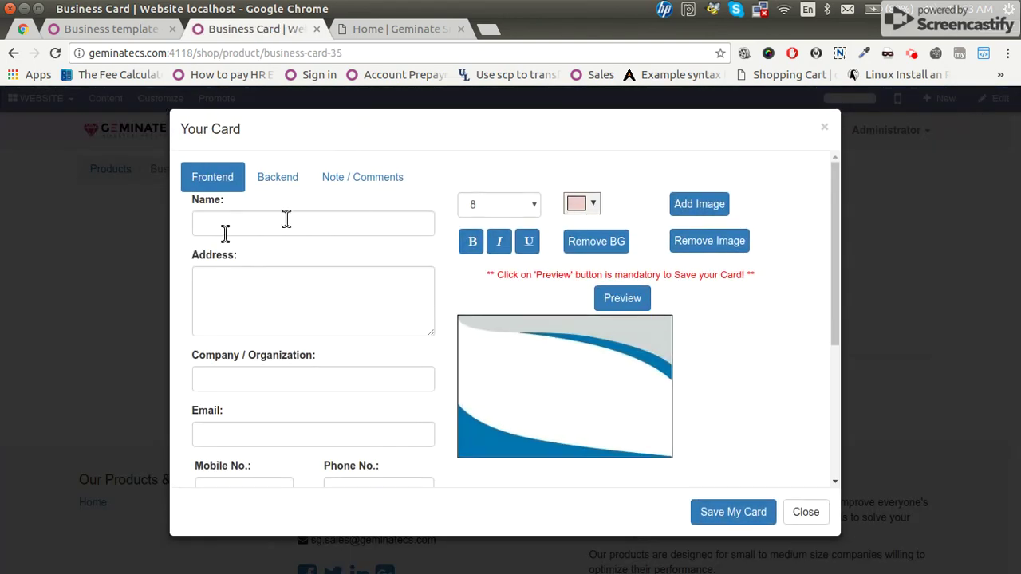
left_click(148, 32)
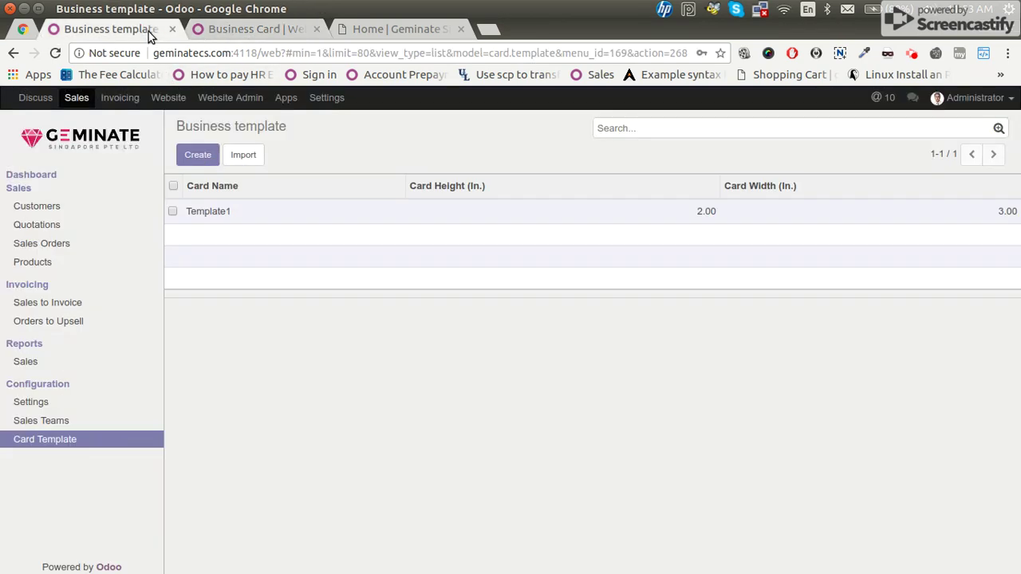
left_click(196, 210)
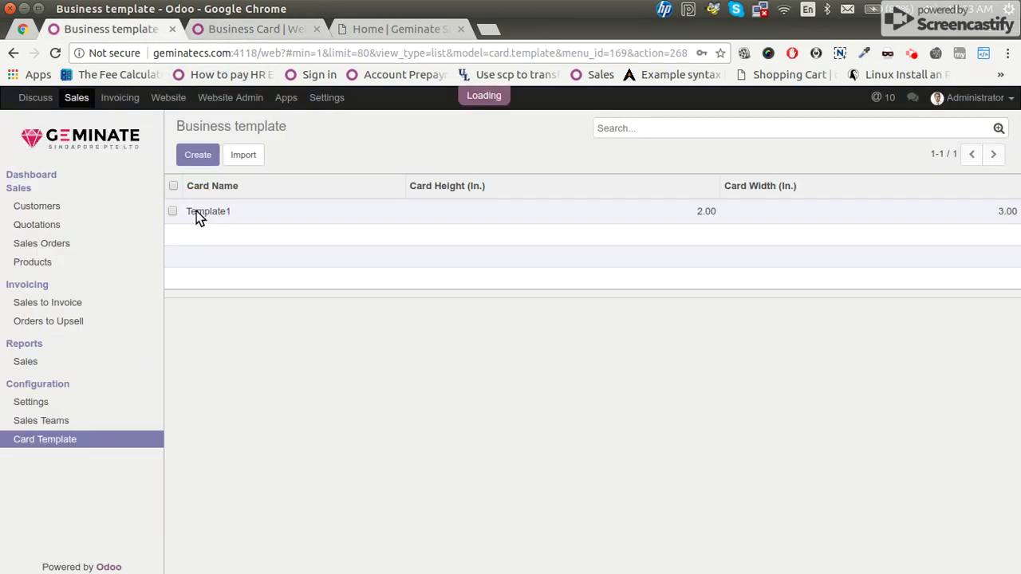
left_click(186, 160)
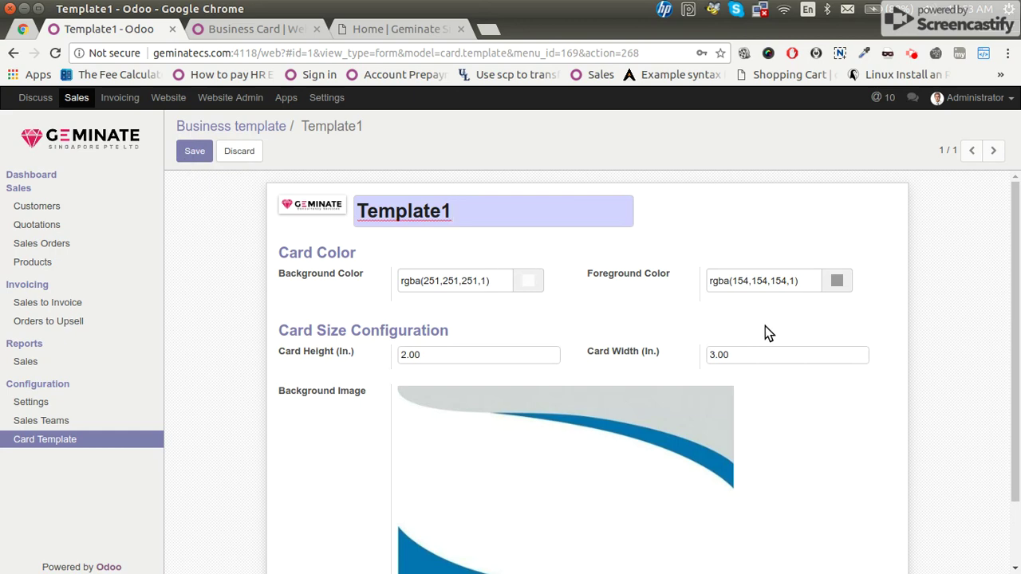
scroll(798, 443, "down", 2)
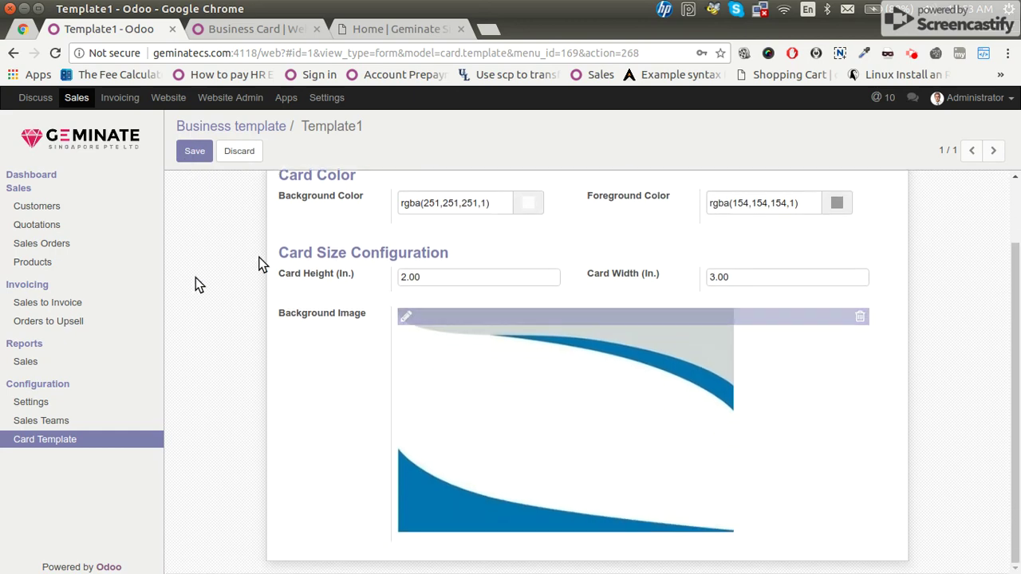
left_click(91, 265)
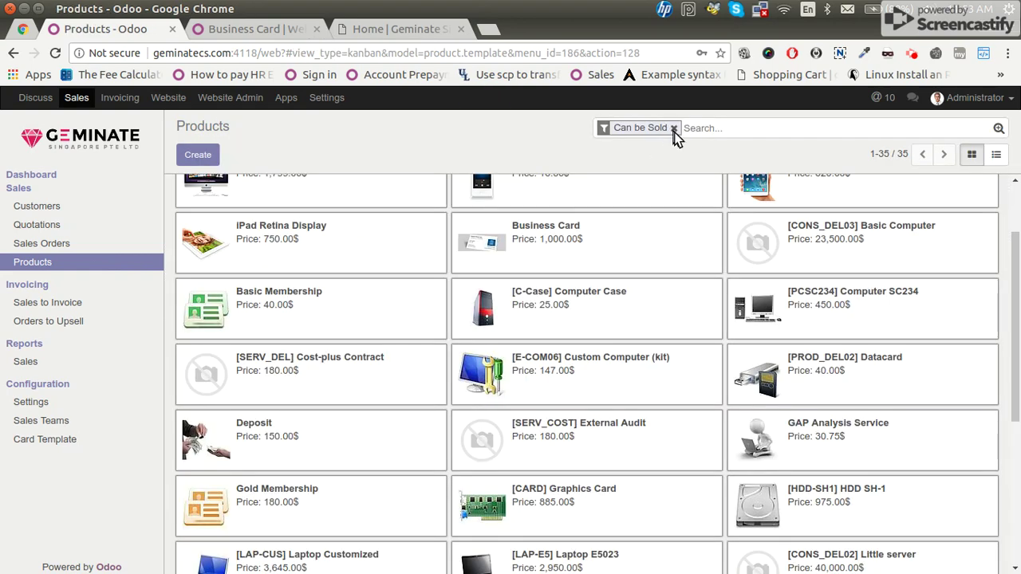
type("card")
key("Return")
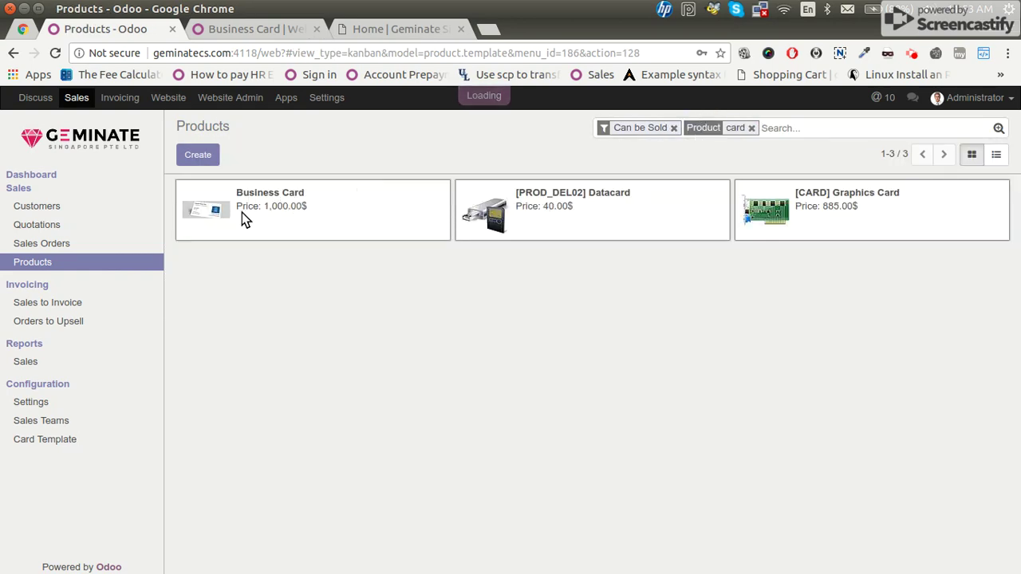
left_click(280, 203)
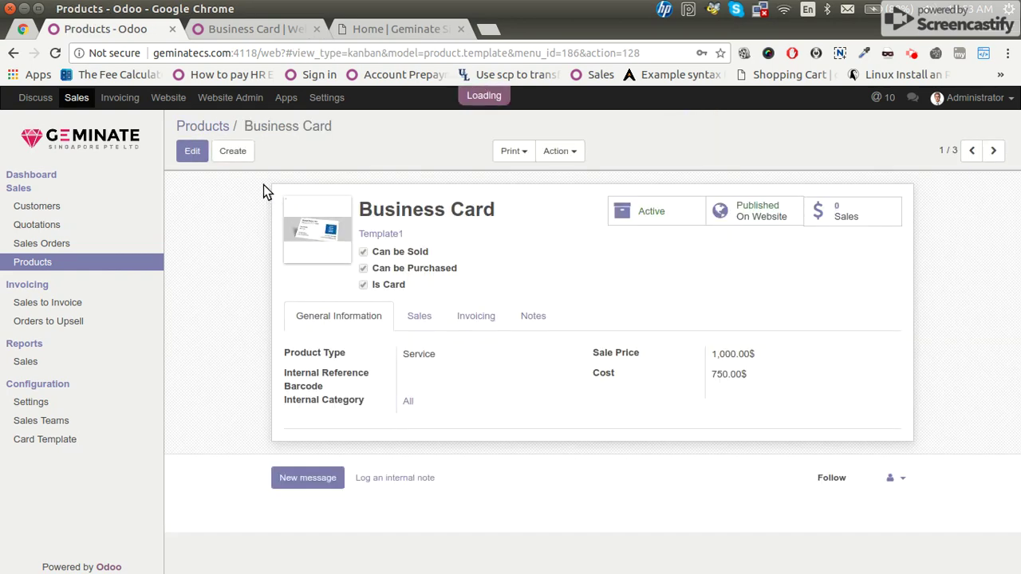
left_click(197, 160)
left_click_drag(441, 310, 415, 326)
left_click(424, 321)
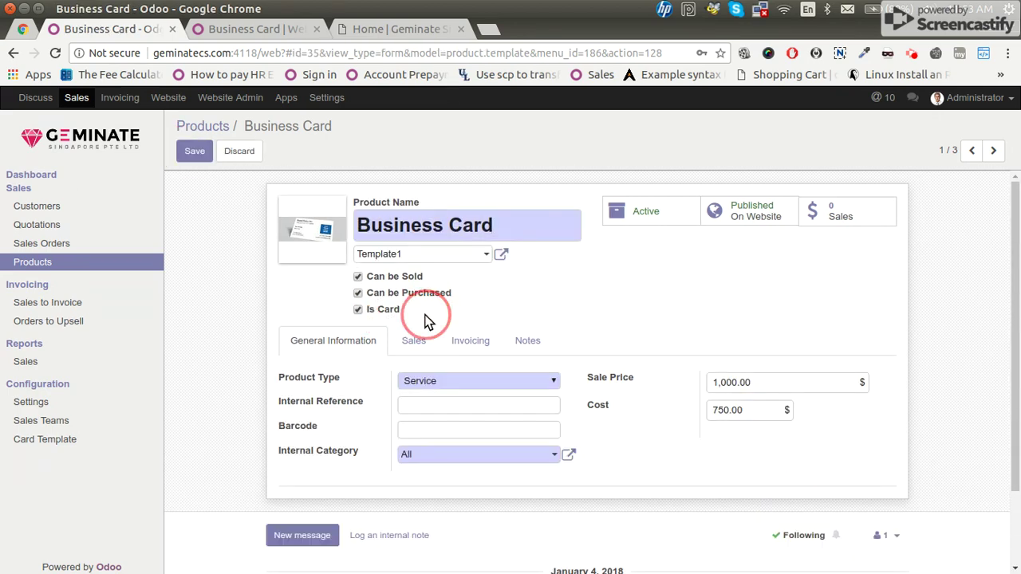
left_click(501, 254)
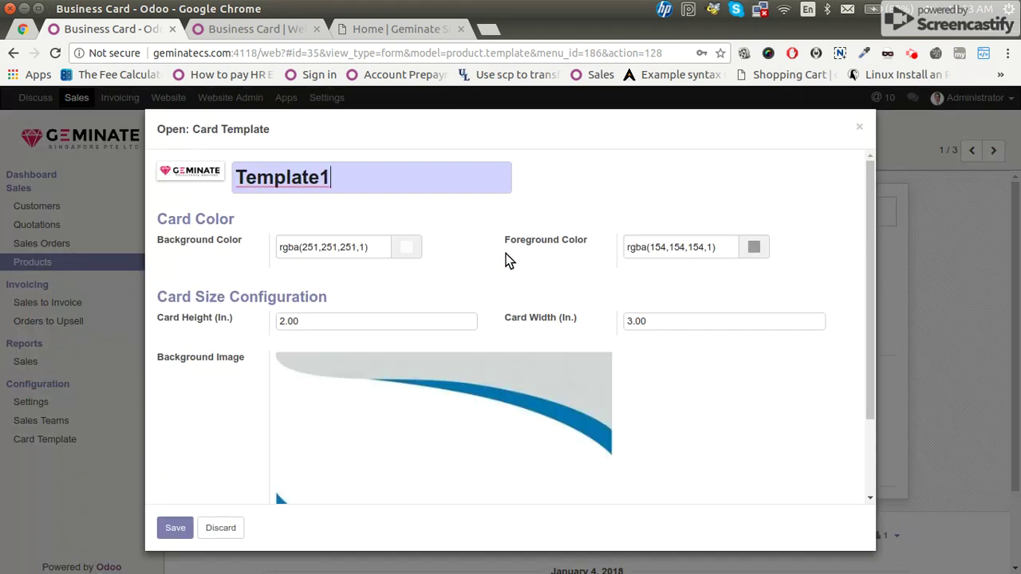
scroll(521, 415, "down", 4)
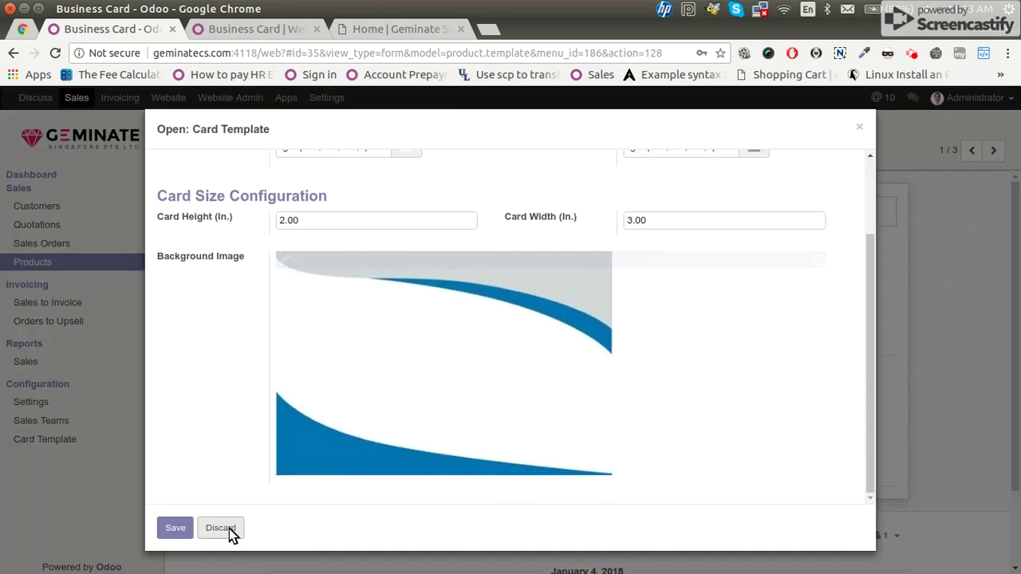
left_click(227, 529)
left_click(267, 31)
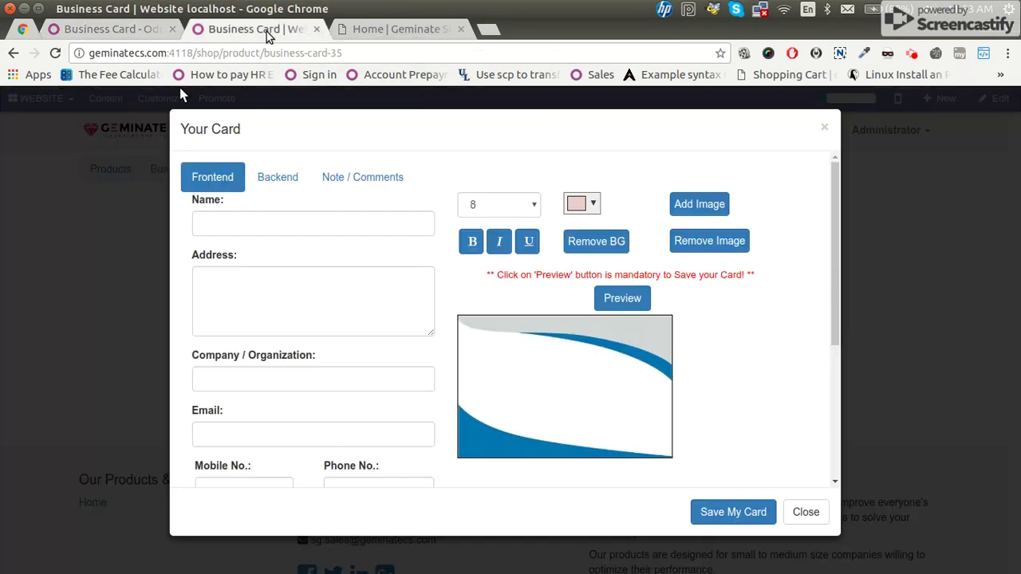
Enter the cardholder's name and e-mail address, correcting the e-mail's typo.
left_click(353, 220)
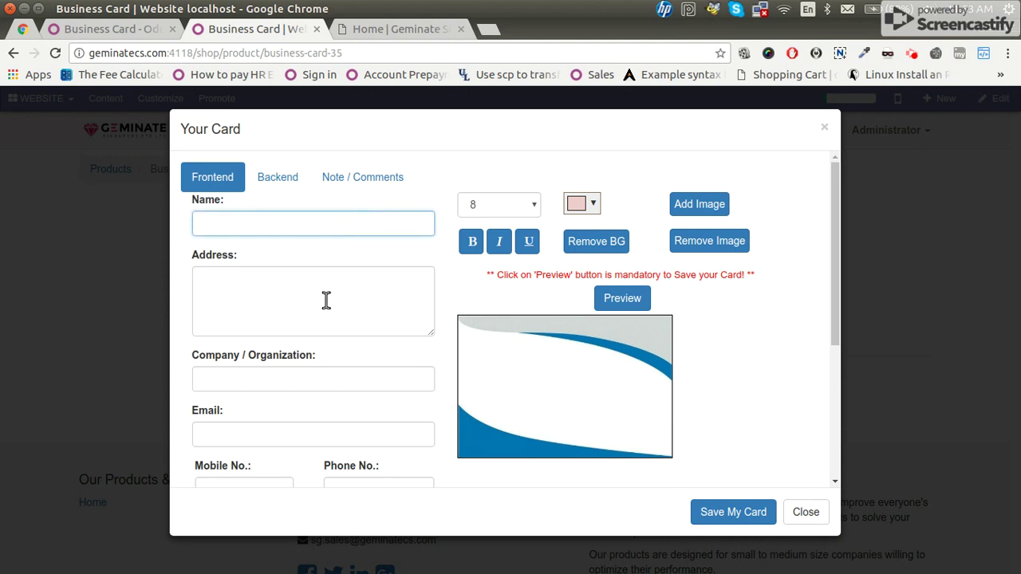
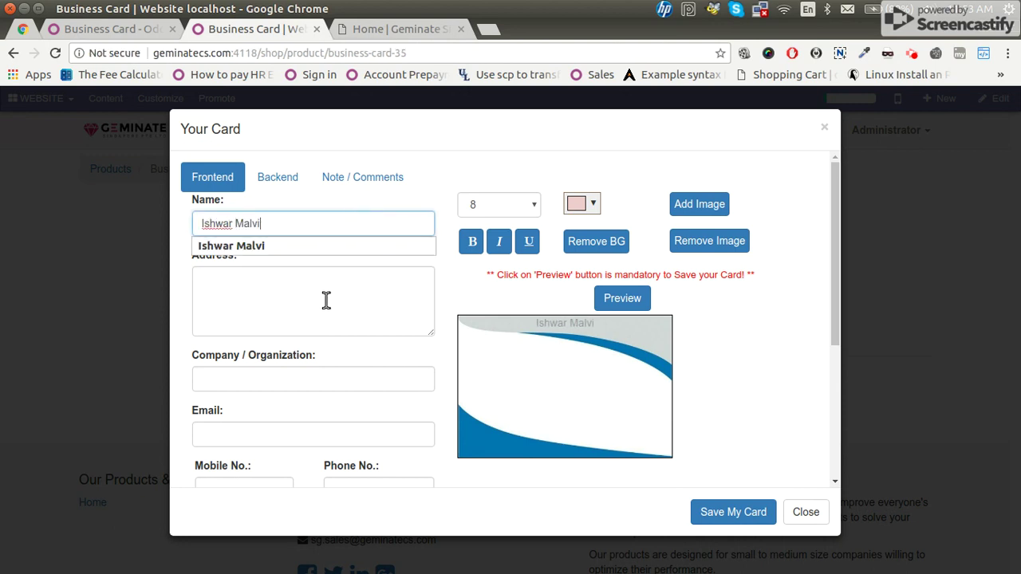
scroll(313, 319, "down", 2)
left_click(280, 347)
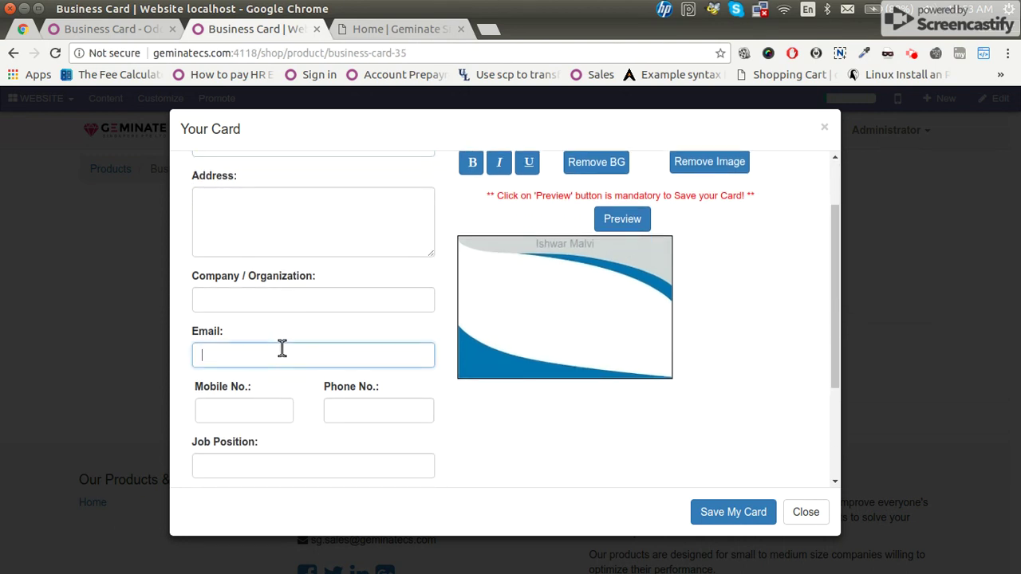
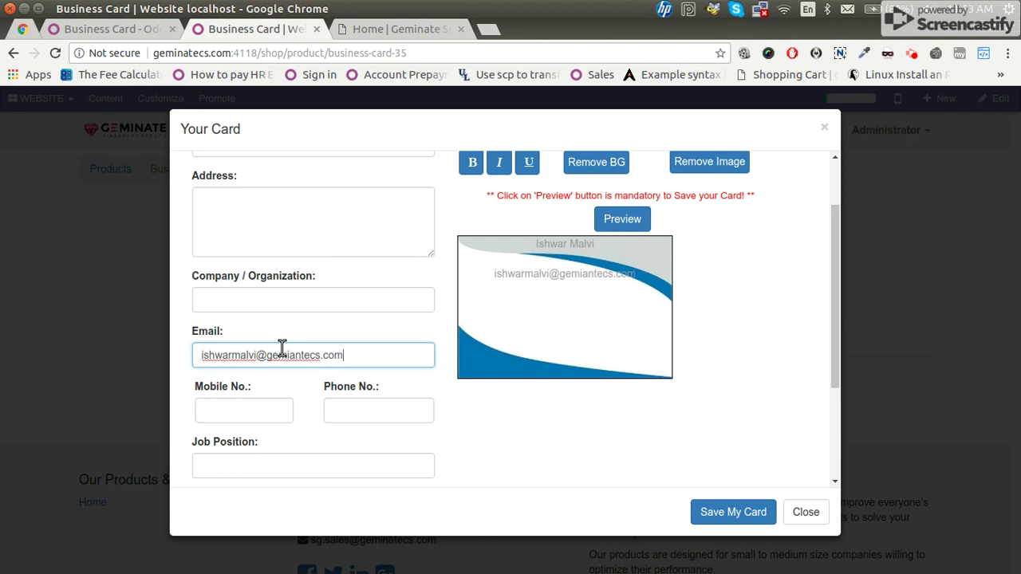
Enter the cardholder's mobile number and the job position Director.
left_click(250, 405)
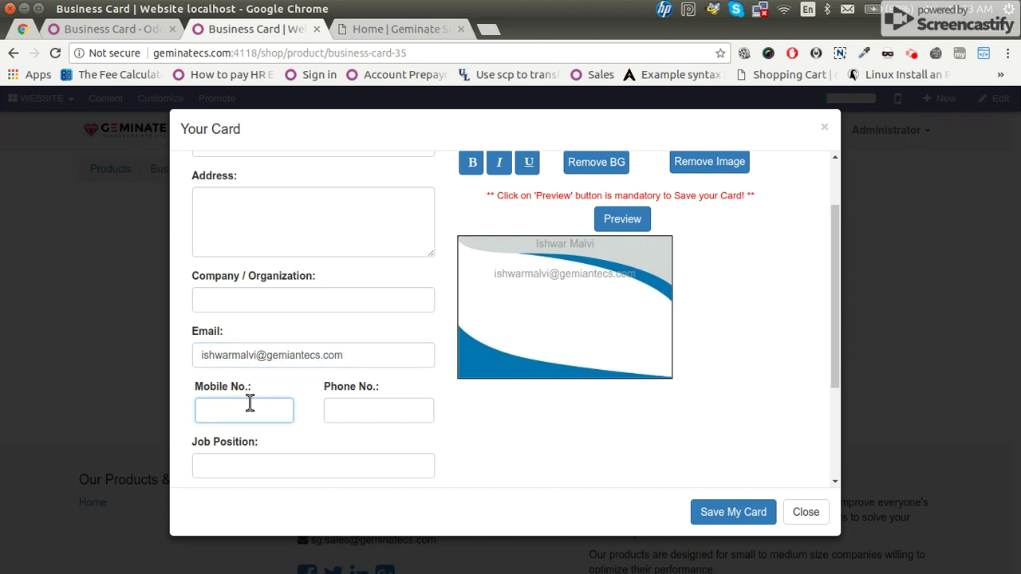
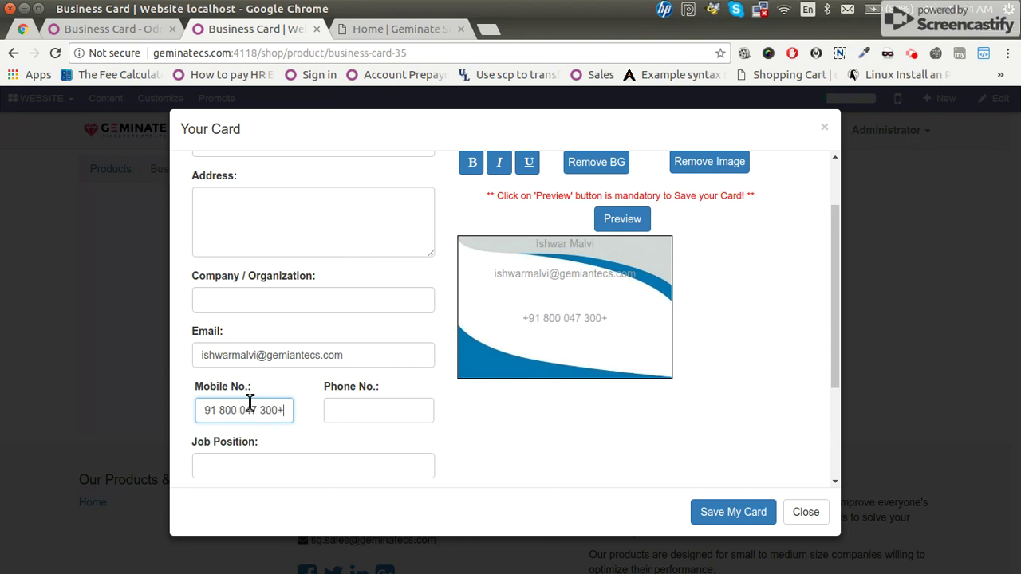
type("6")
left_click(311, 461)
type("DIrector")
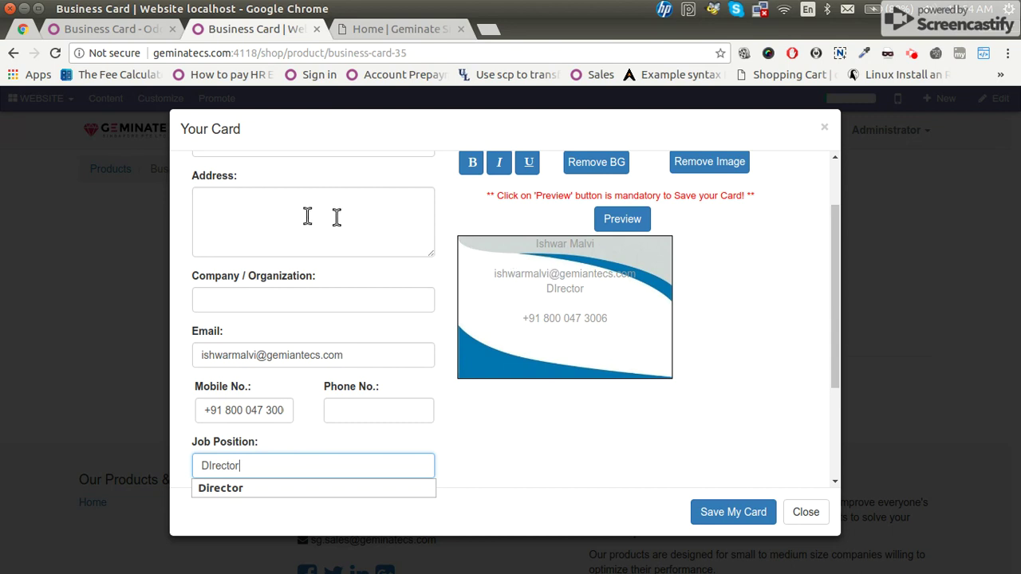
scroll(307, 215, "up", 2)
left_click(283, 221)
Add a comma after the name, then drag the name, Director and e-mail lines into place.
type(",")
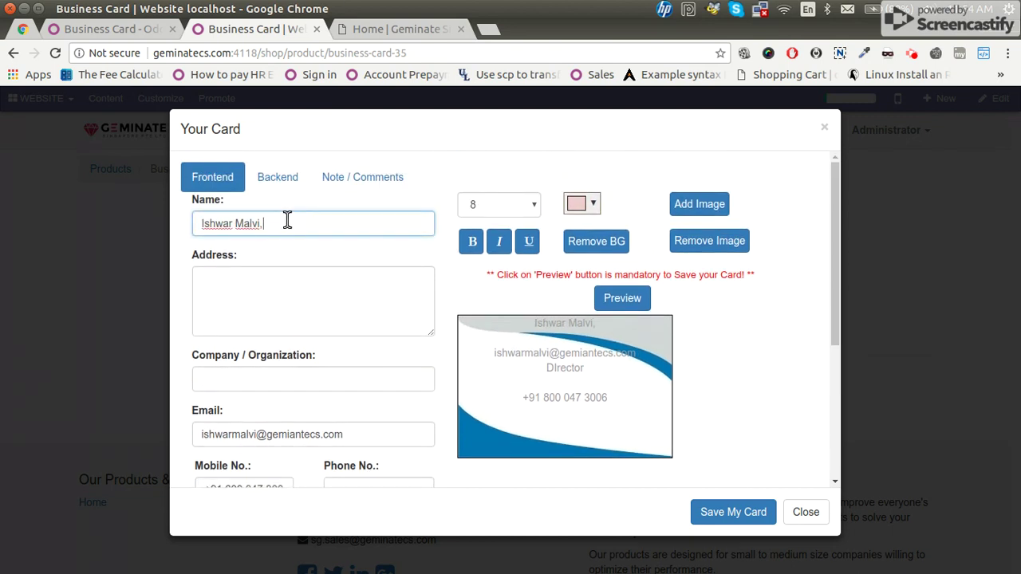
left_click_drag(563, 322, 515, 389)
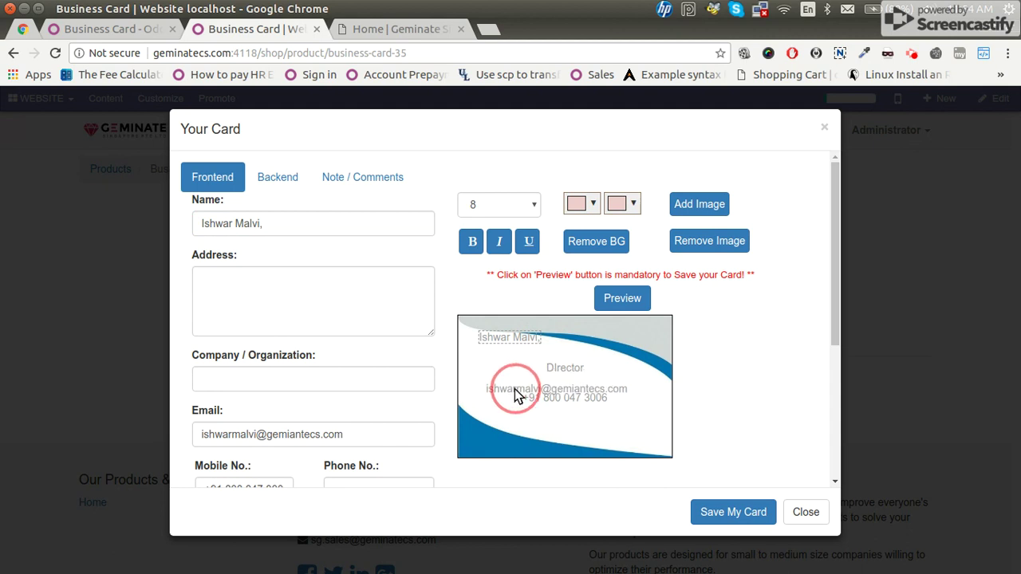
left_click_drag(514, 340, 547, 356)
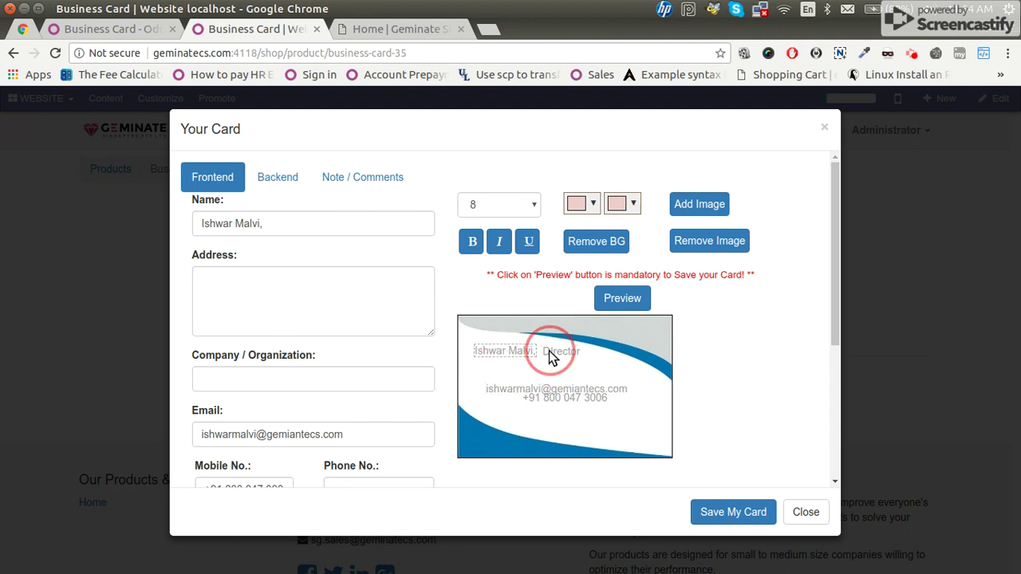
left_click_drag(513, 392, 496, 398)
scroll(295, 437, "down", 5)
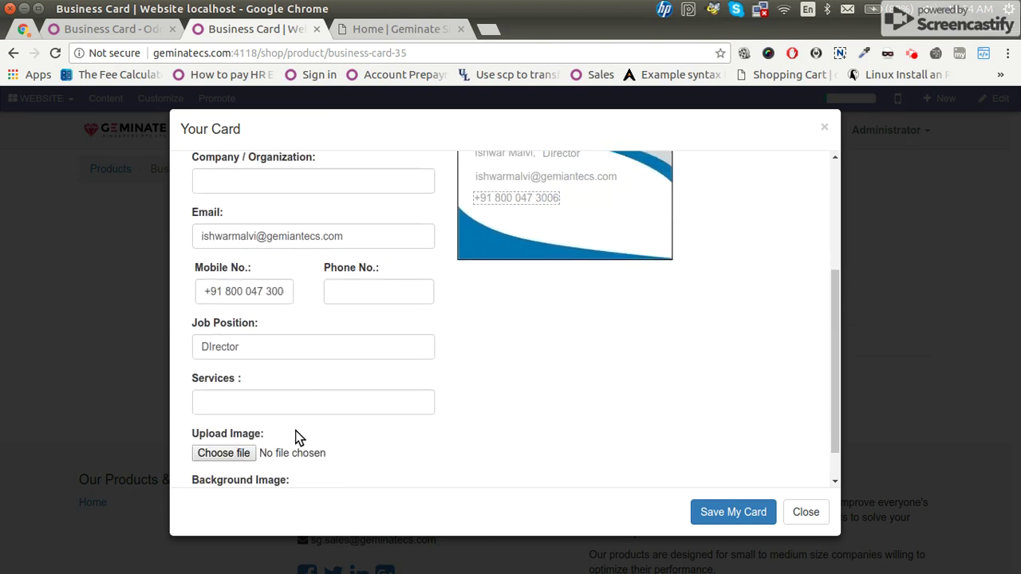
scroll(294, 405, "down", 1)
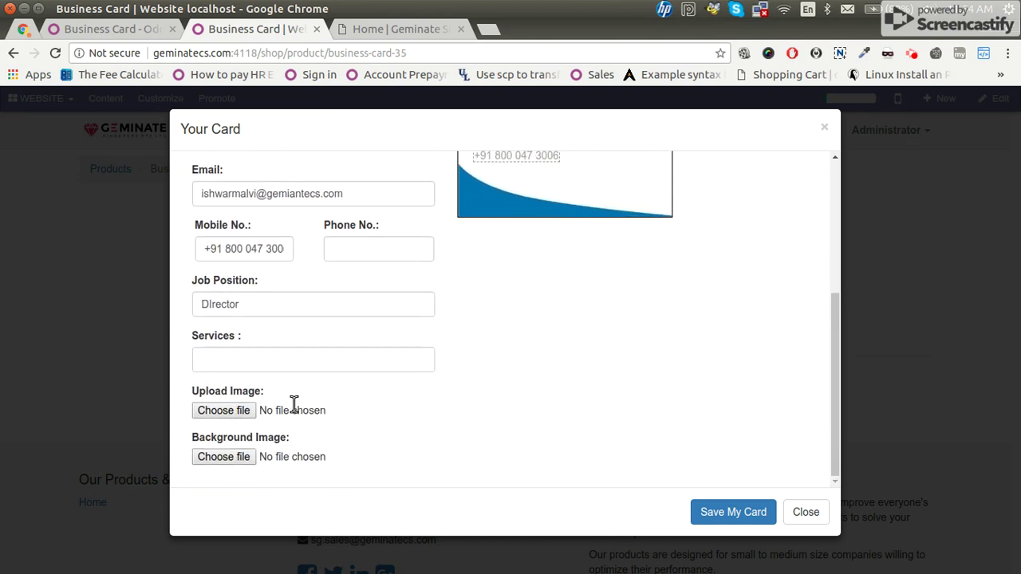
scroll(375, 293, "up", 6)
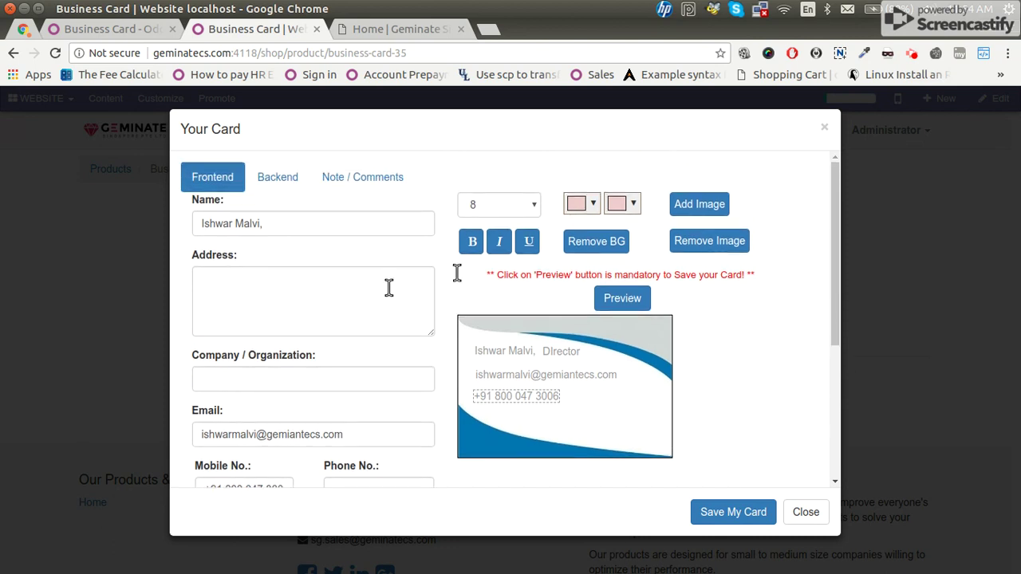
Make the name bold and black, and the Director job title bold.
left_click(487, 351)
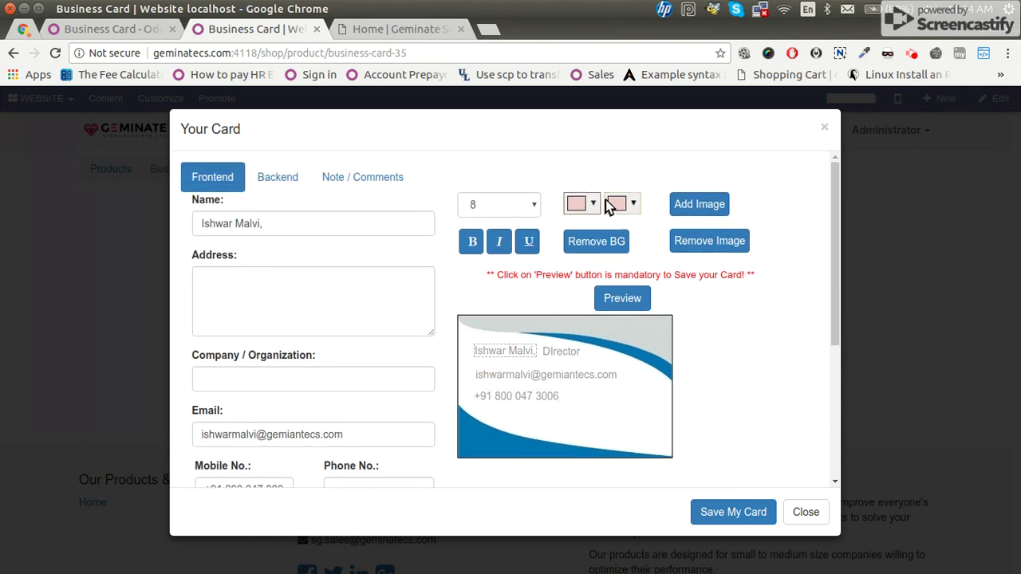
left_click(471, 242)
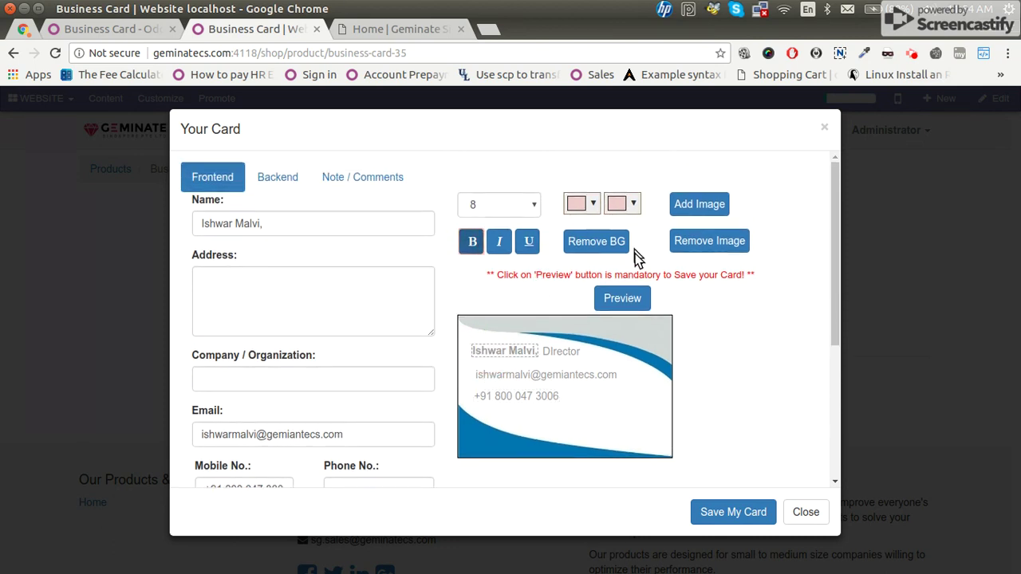
left_click(634, 205)
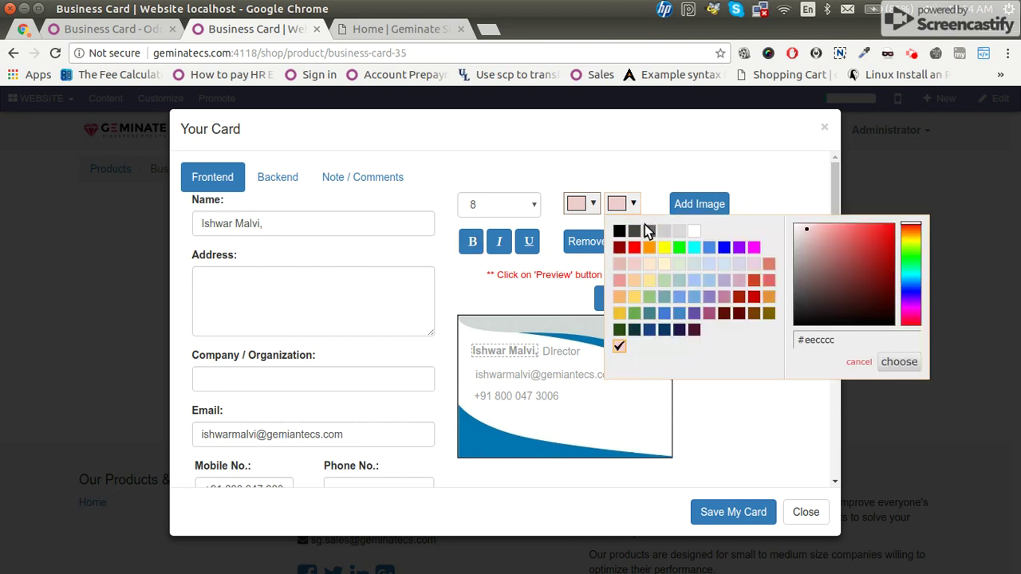
left_click(623, 231)
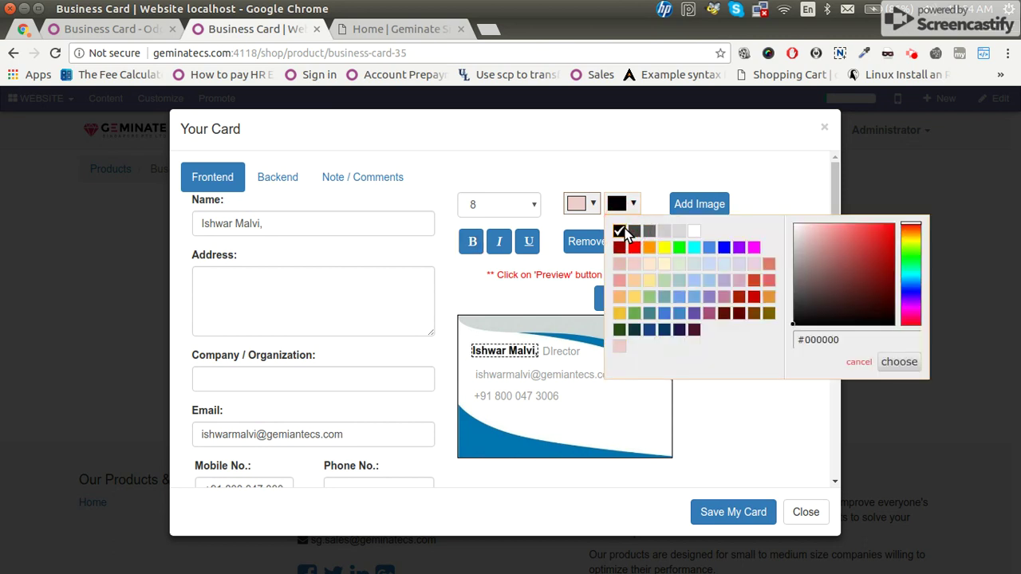
left_click(564, 355)
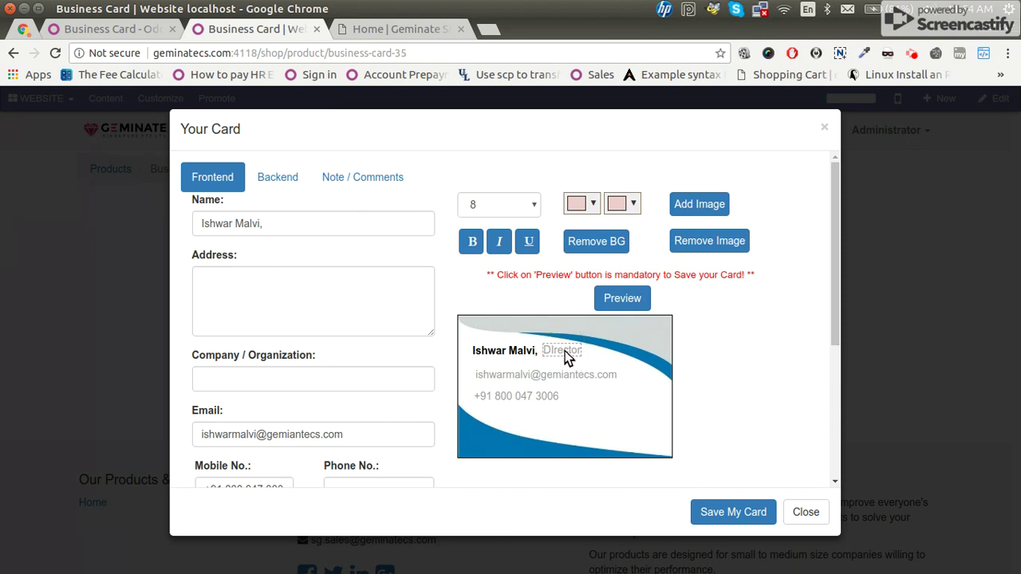
left_click(472, 239)
Prefix the e-mail with 'E:' and make that line bold in dark grey #666666.
left_click(483, 377)
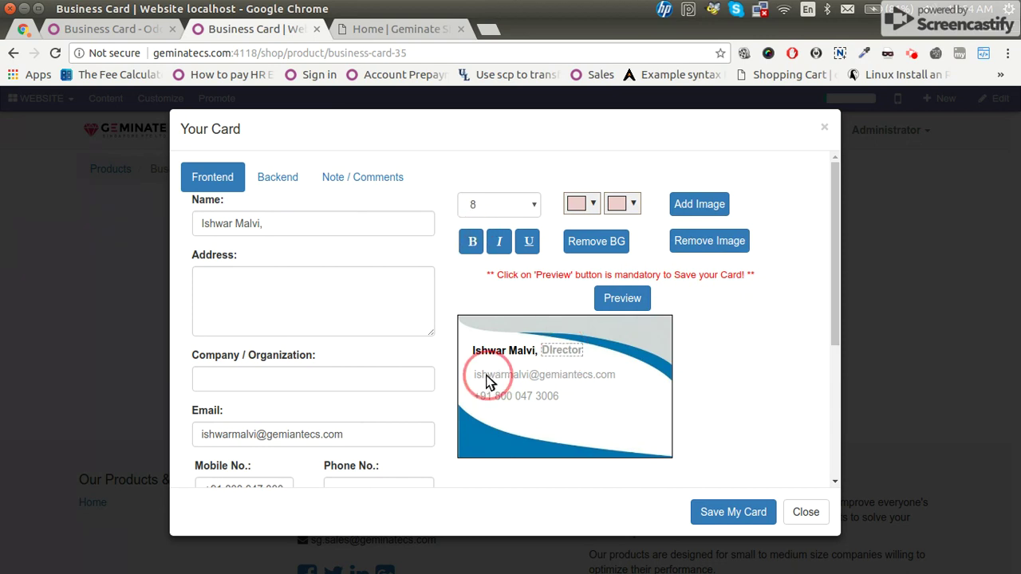
left_click(201, 429)
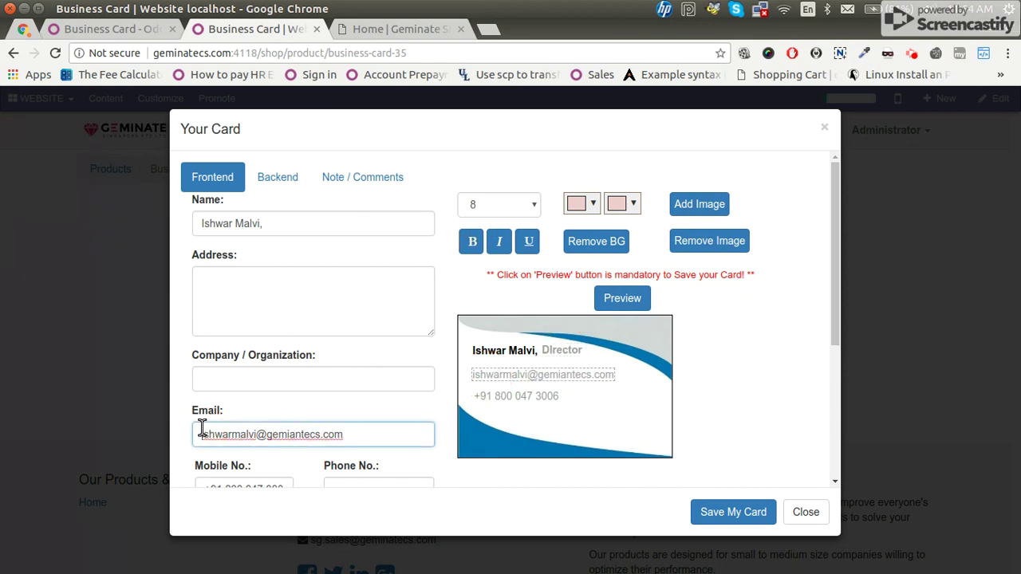
type("E:")
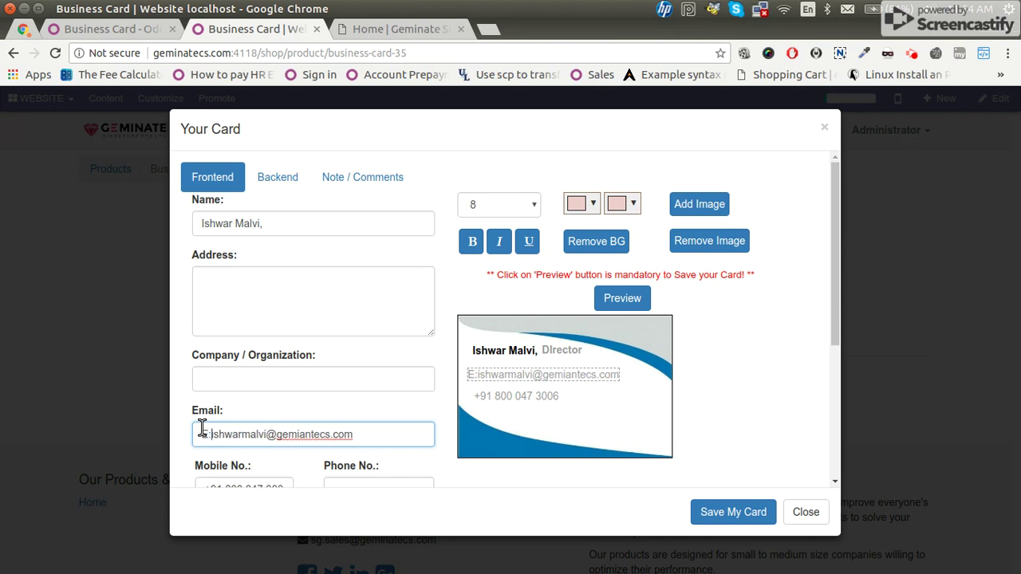
left_click(508, 374)
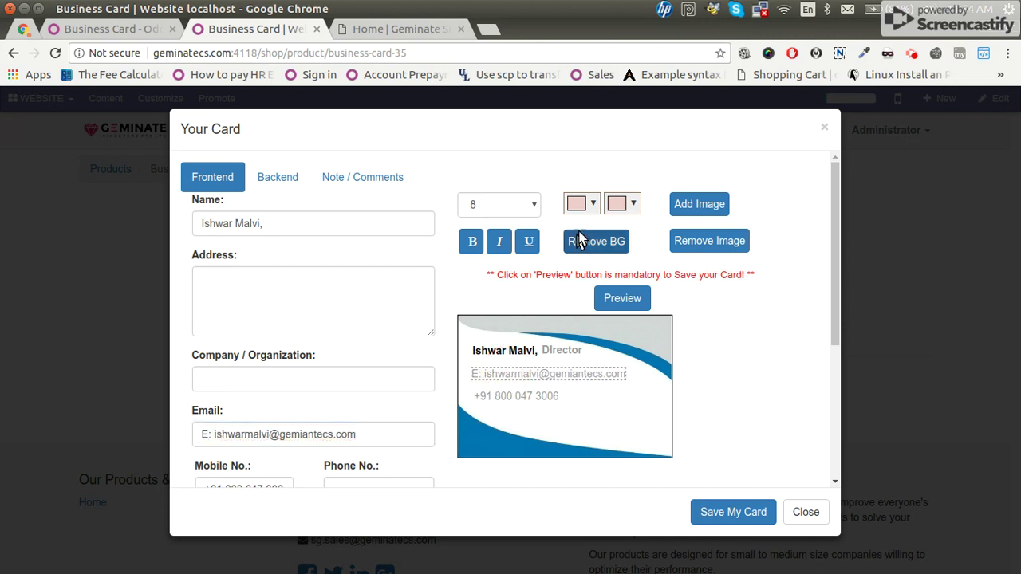
left_click(470, 246)
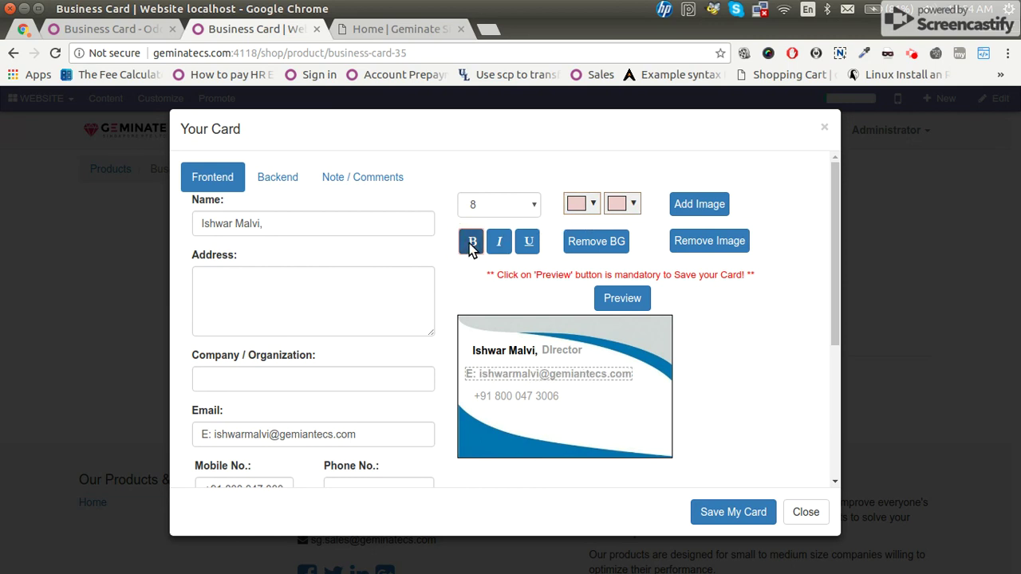
left_click_drag(511, 384, 517, 383)
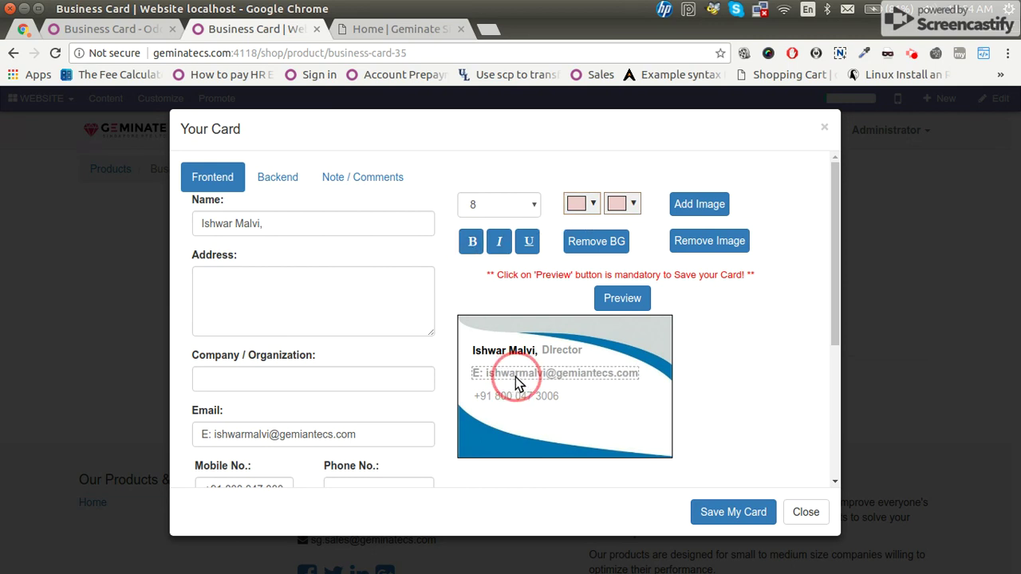
left_click(632, 209)
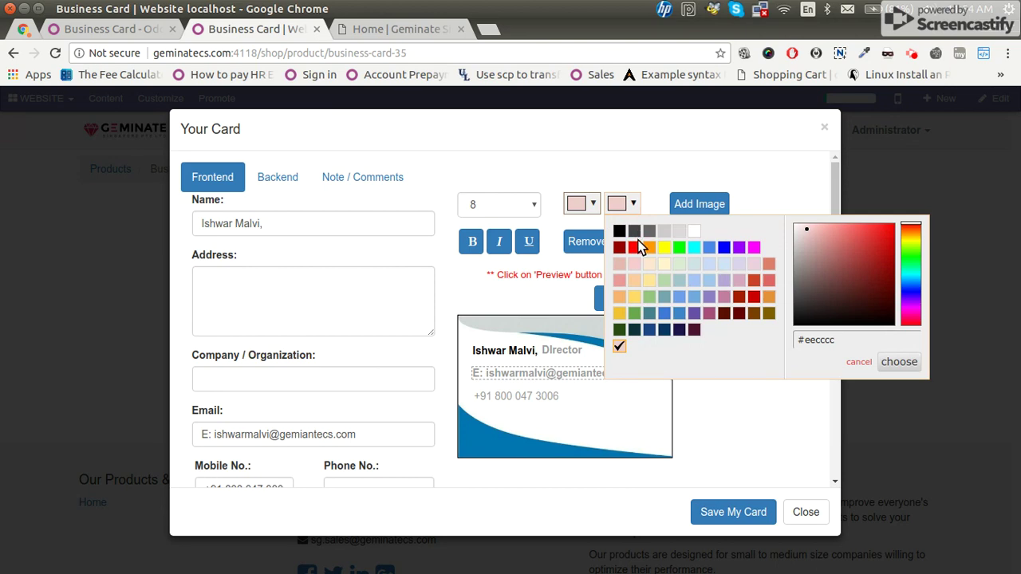
left_click(647, 234)
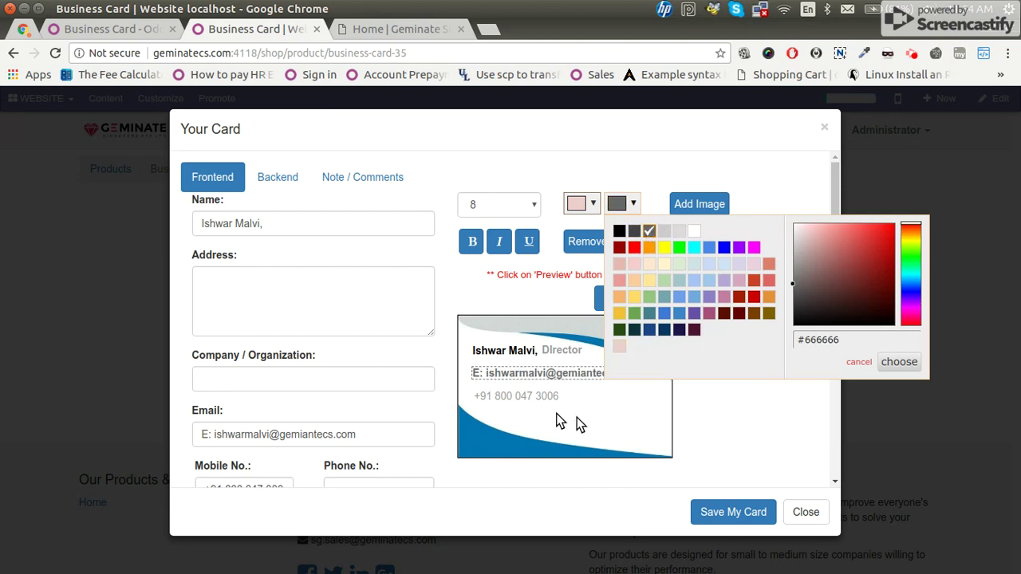
left_click(501, 395)
Prefix the mobile number with 'M:' and select its line on the preview.
scroll(240, 447, "down", 5)
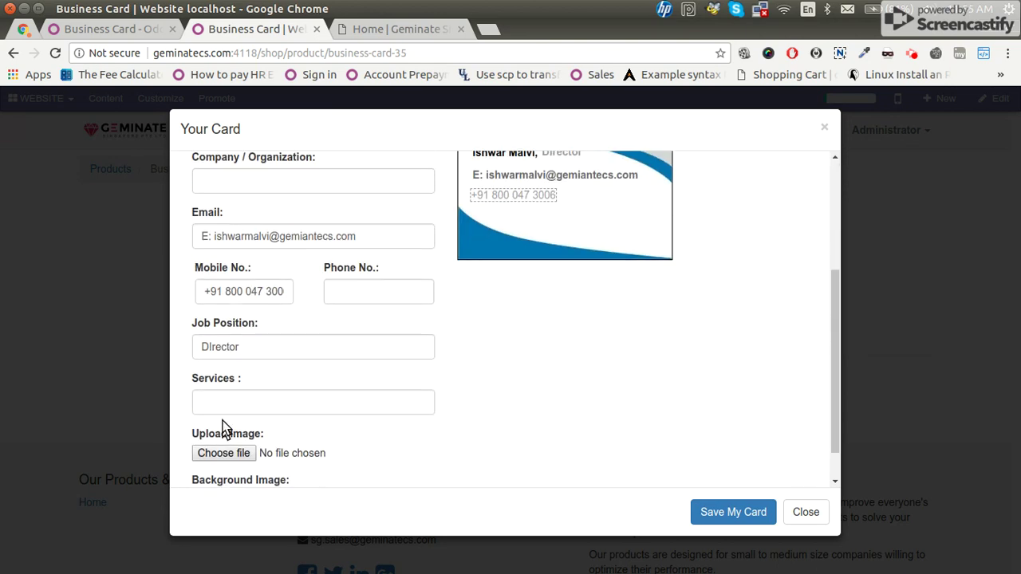
left_click(202, 292)
type("M:")
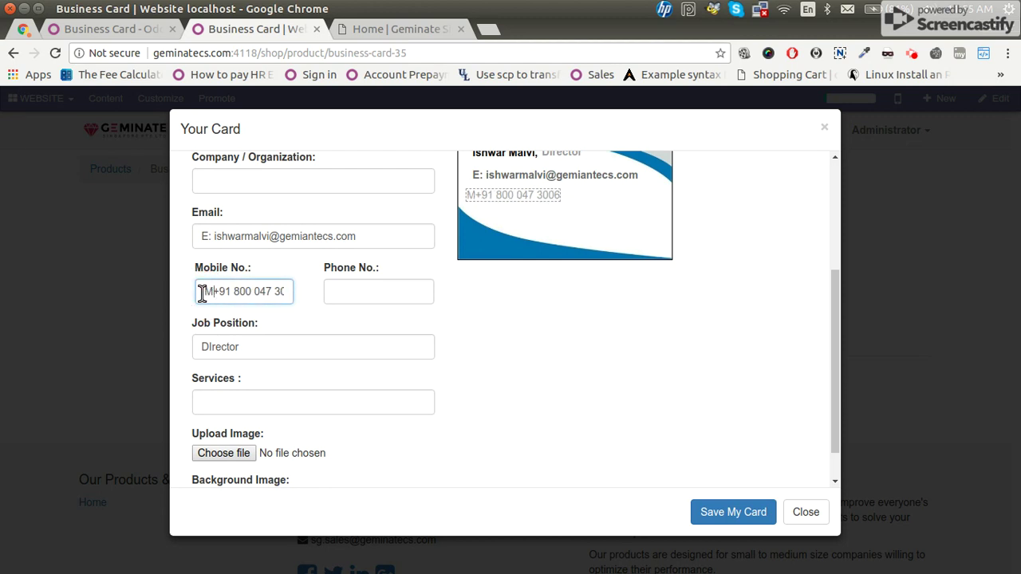
left_click(514, 197)
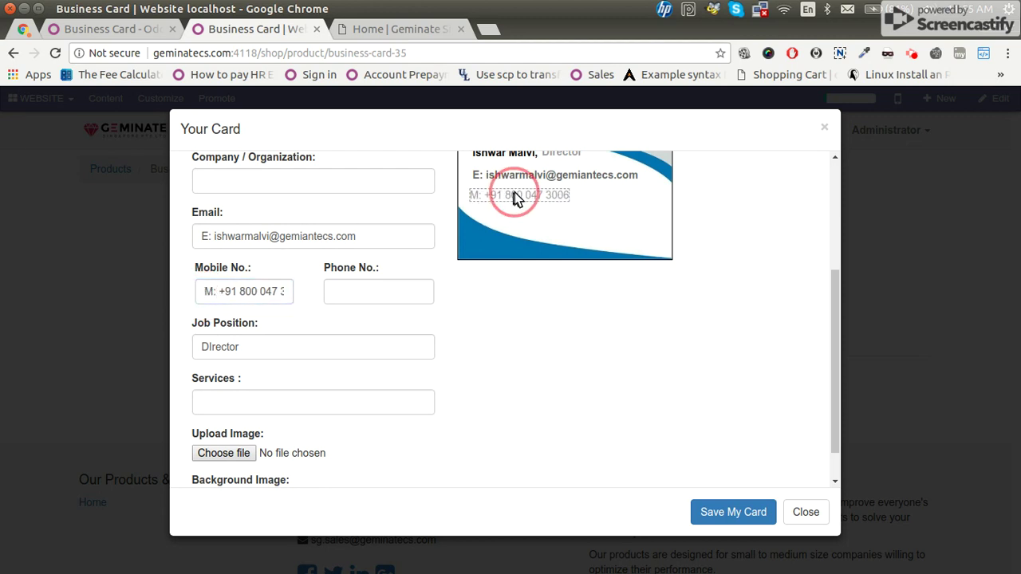
right_click(516, 197)
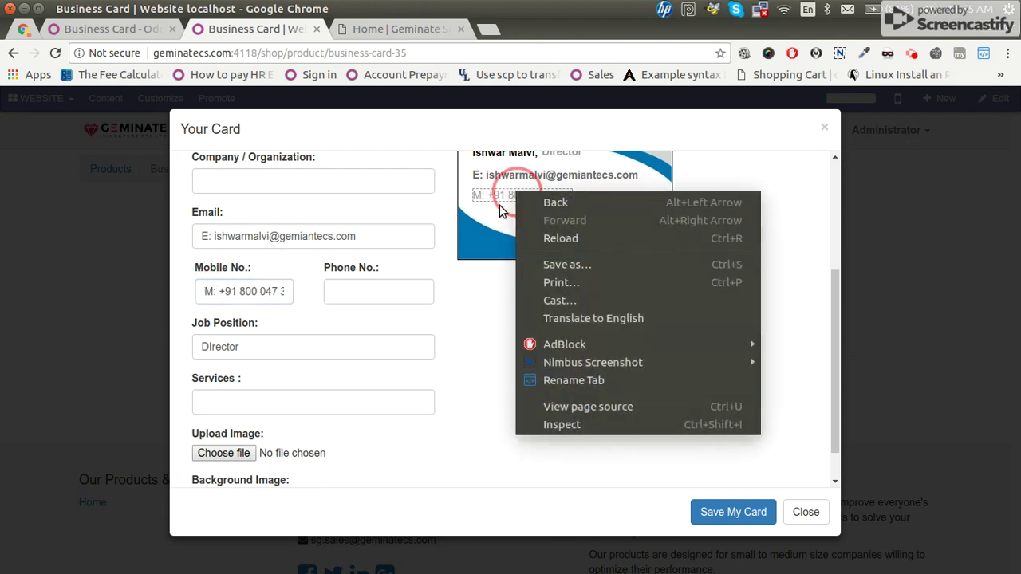
key("Escape")
left_click(515, 206)
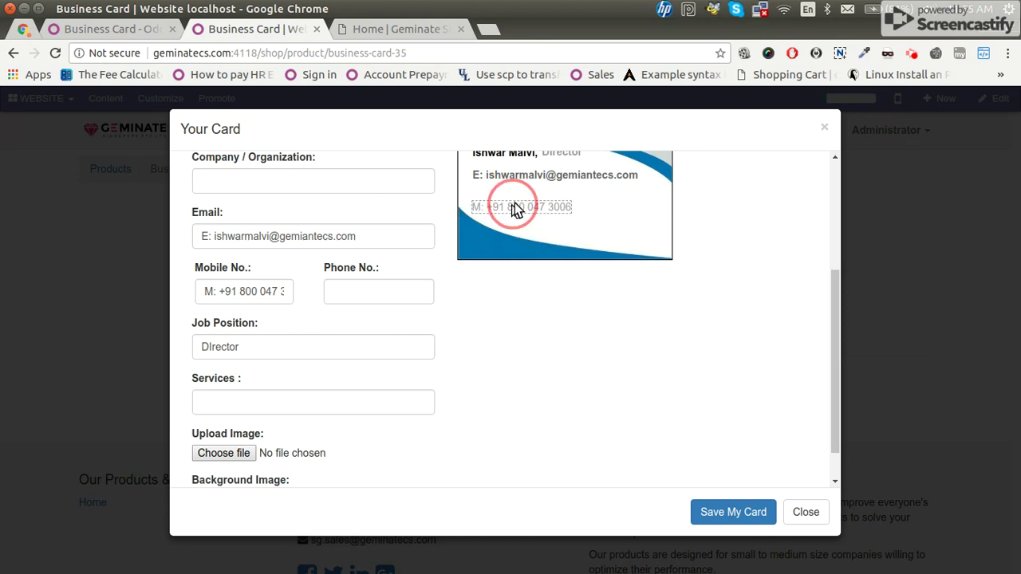
Make the mobile line bold in dark grey #666666.
scroll(617, 212, "up", 2)
left_click(471, 206)
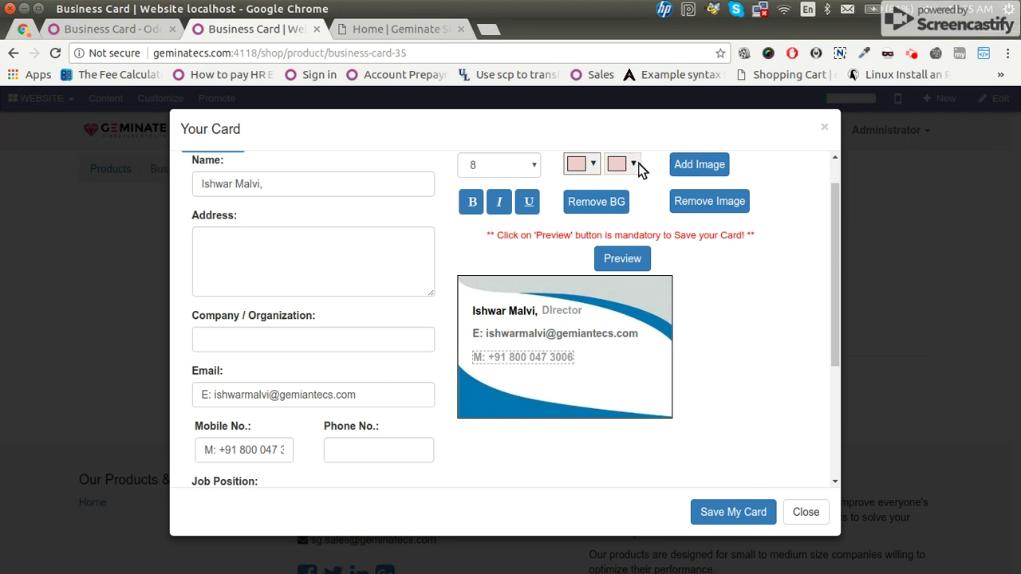
left_click(629, 165)
left_click(647, 194)
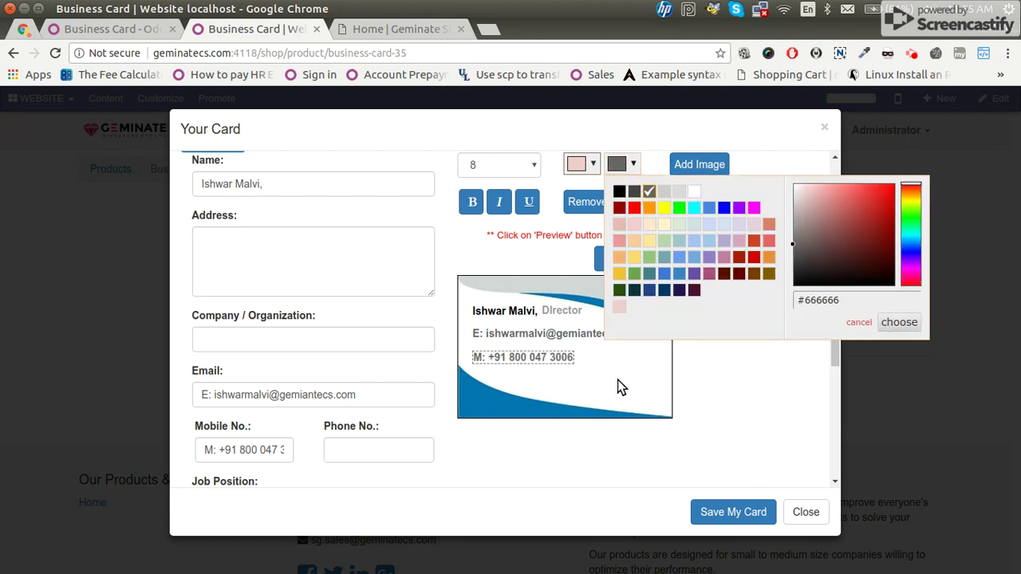
left_click(618, 380)
scroll(317, 418, "down", 1)
scroll(317, 418, "down", 3)
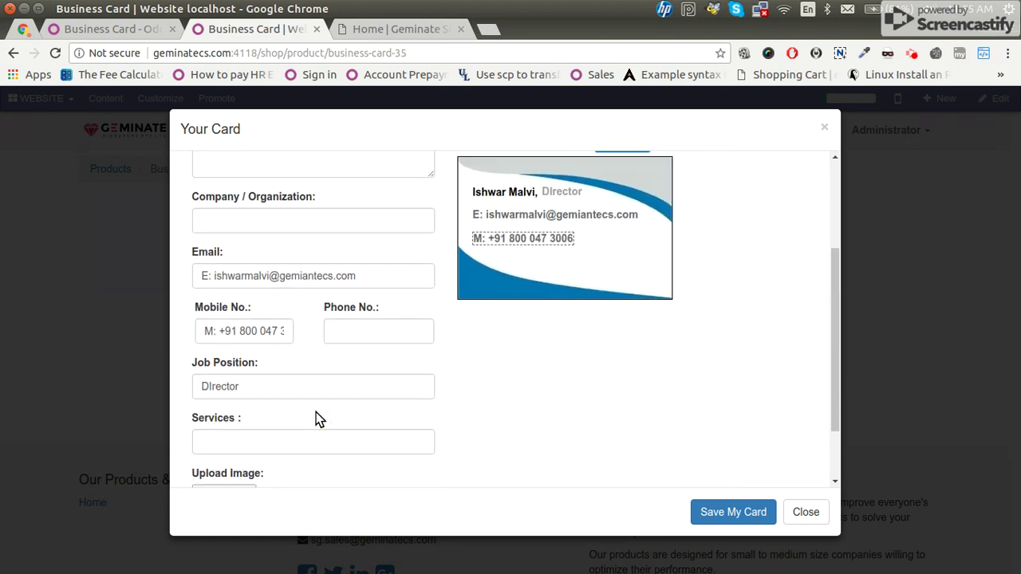
scroll(317, 419, "down", 2)
scroll(568, 346, "up", 6)
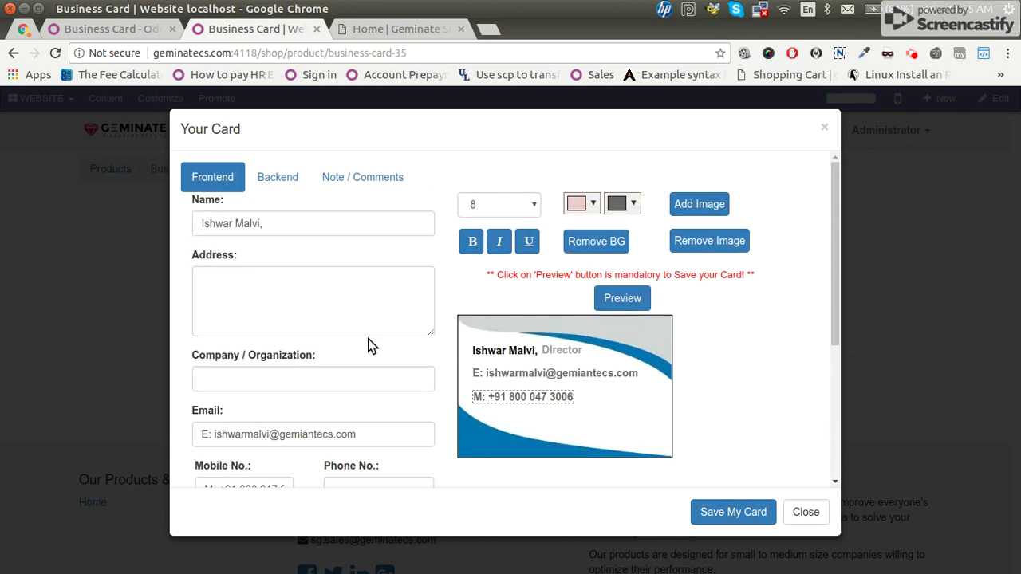
scroll(368, 341, "down", 5)
scroll(369, 342, "down", 1)
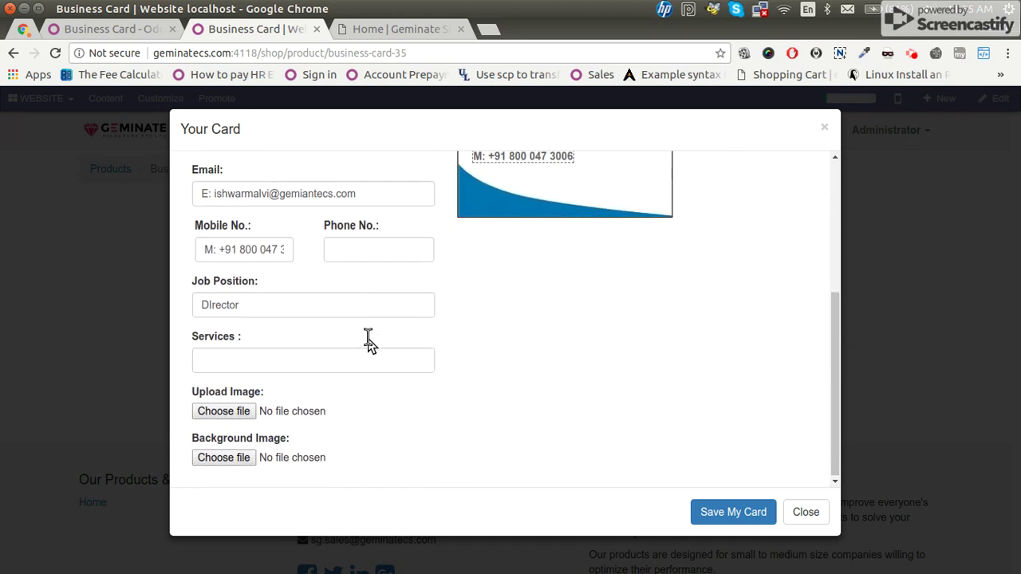
scroll(368, 341, "up", 6)
left_click(348, 384)
type("www.gem")
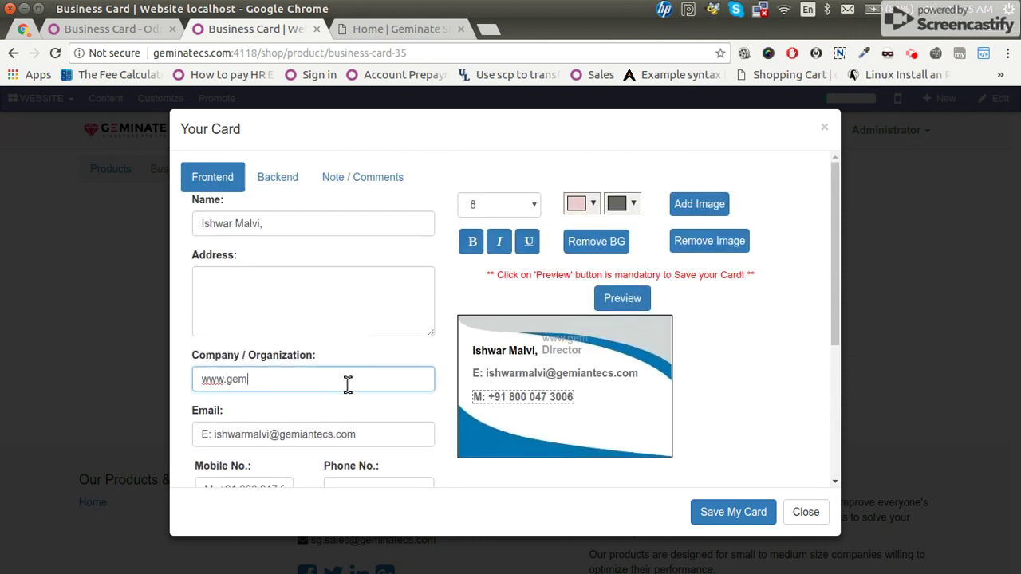
type("inatecs.com")
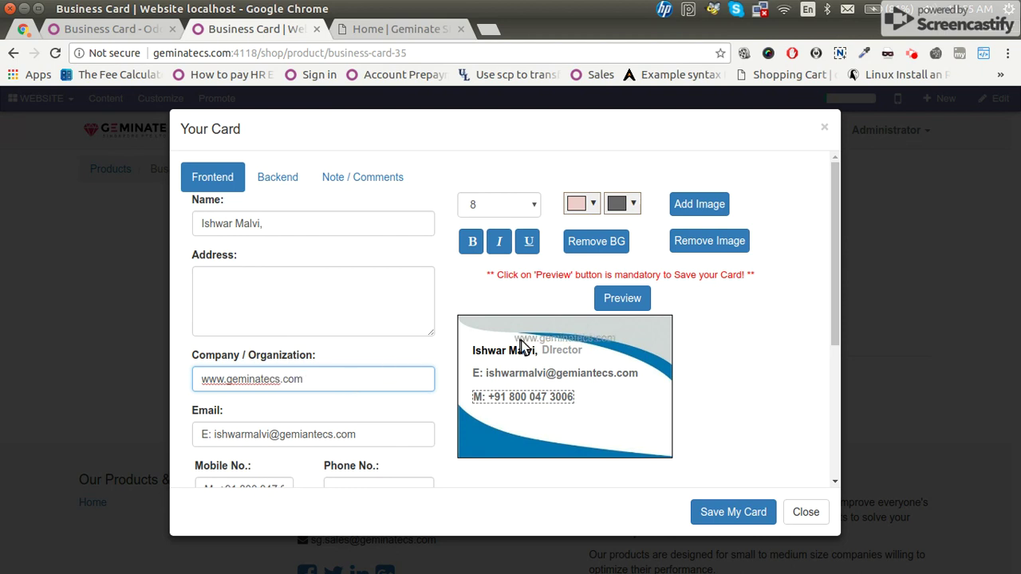
left_click_drag(528, 340, 503, 410)
left_click(205, 381)
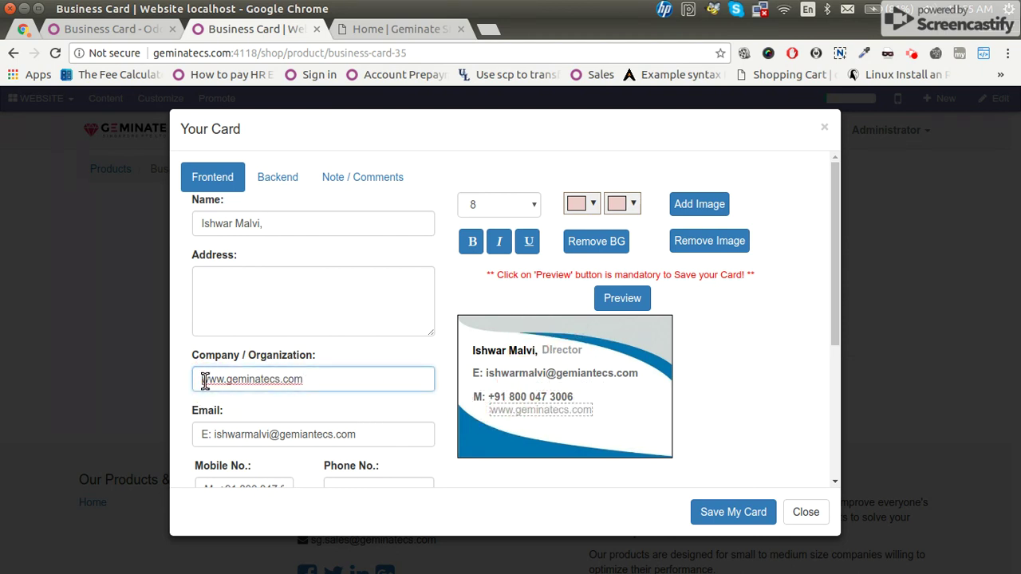
type("W:")
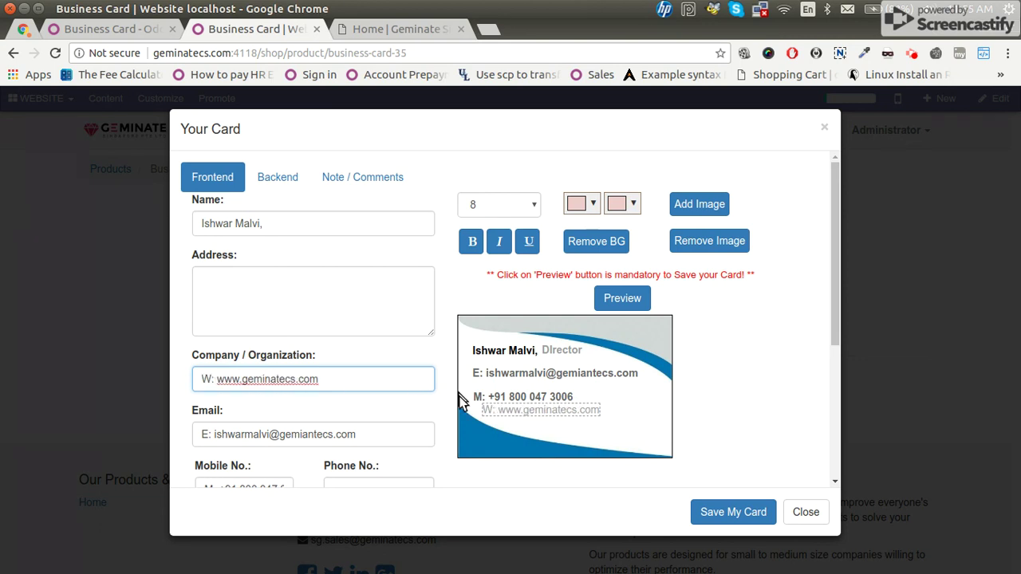
left_click_drag(541, 411, 541, 425)
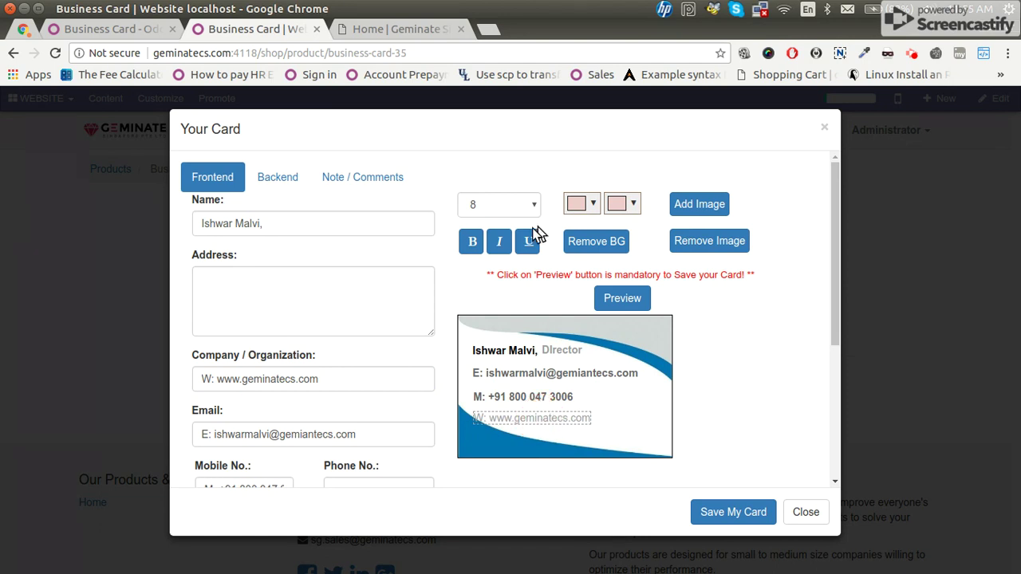
Make the website line bold dark grey and align it under the mobile number.
left_click(474, 243)
left_click(629, 204)
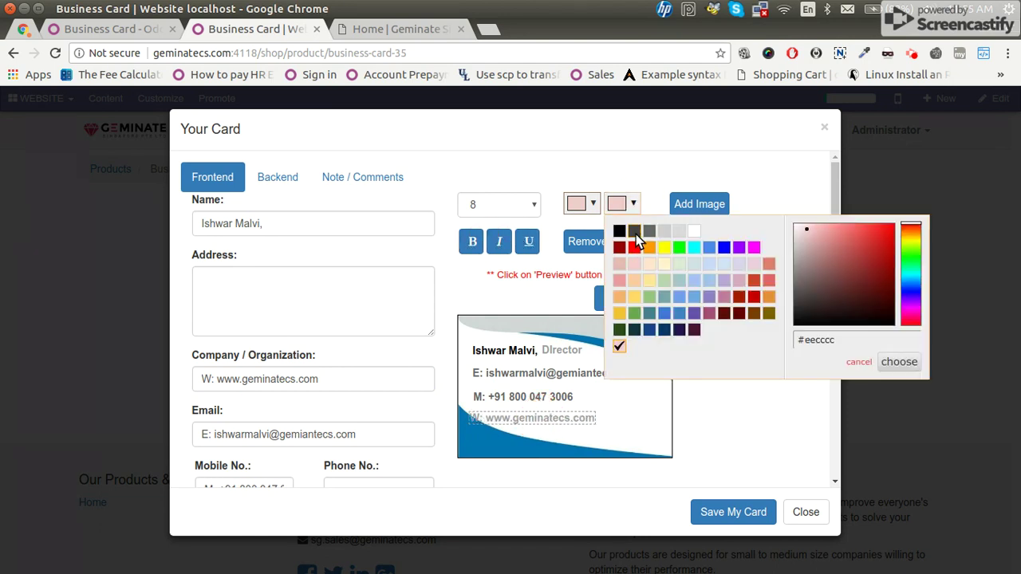
left_click(648, 232)
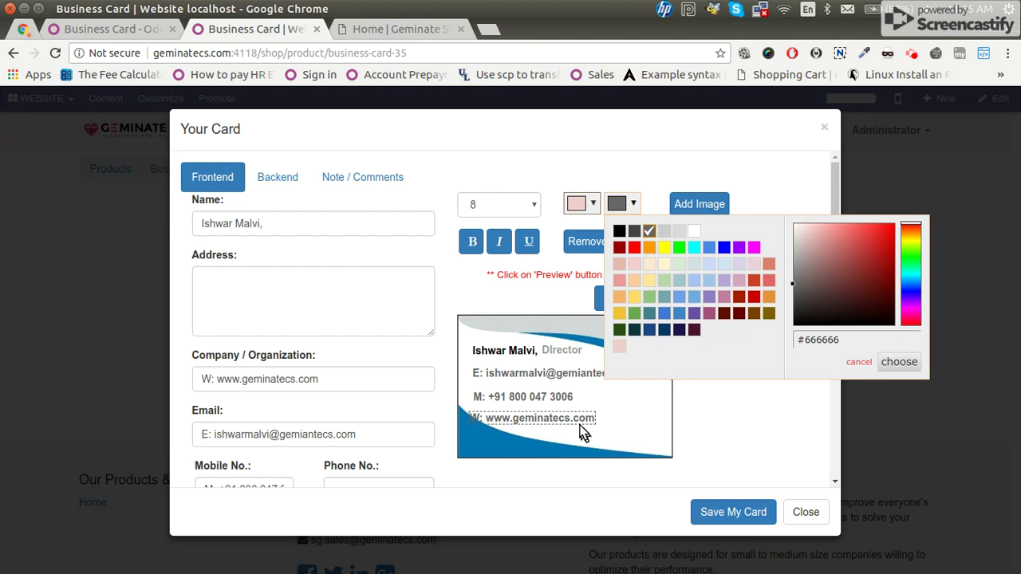
left_click_drag(574, 427, 579, 417)
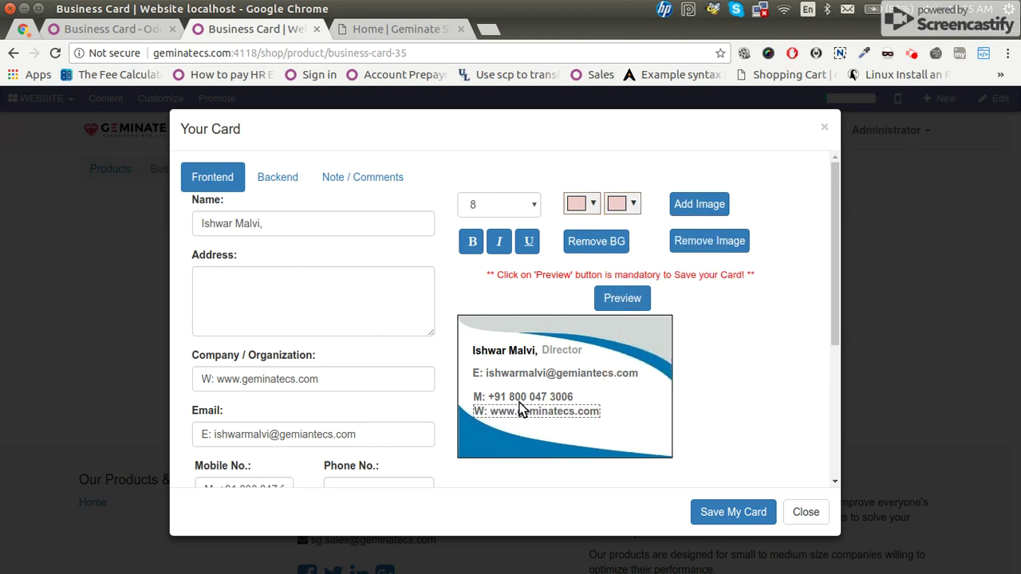
left_click_drag(514, 392, 514, 390)
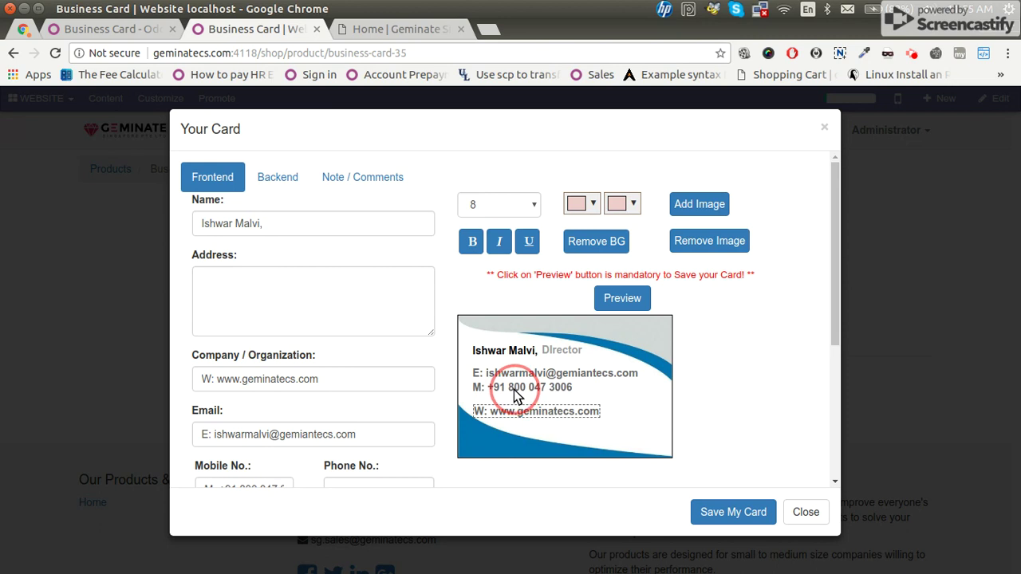
left_click(521, 406)
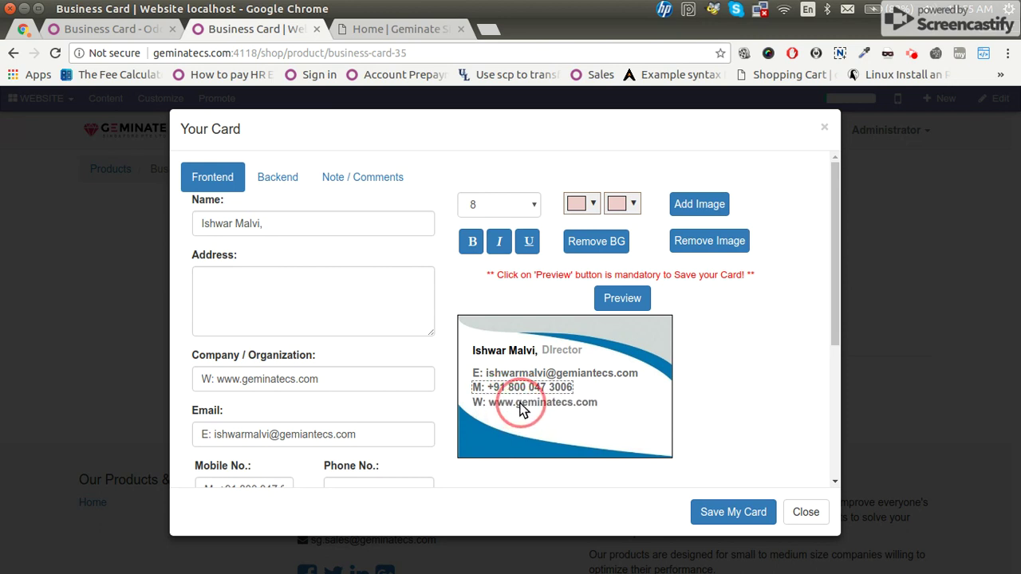
left_click(532, 403)
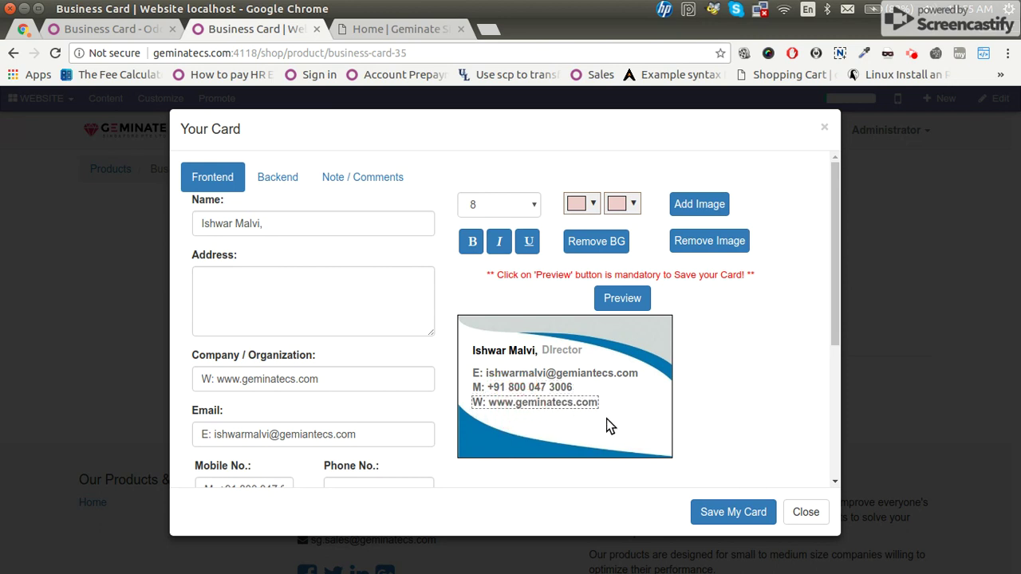
Copy the three-line Singapore address from the gedit notes.
scroll(692, 321, "down", 4)
scroll(692, 321, "down", 3)
scroll(702, 371, "up", 7)
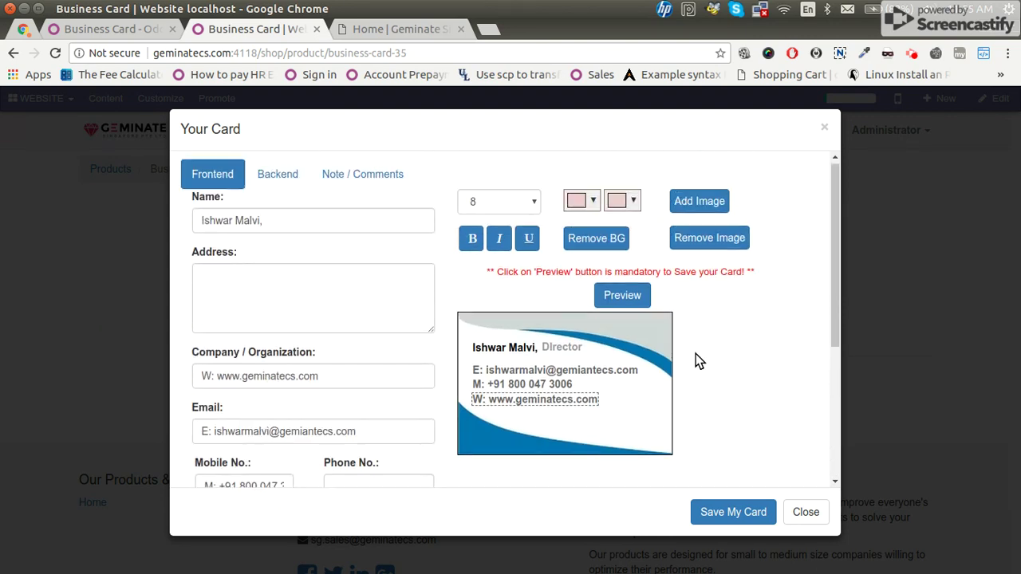
key("alt+Tab")
key("alt+Tab")
key("alt+Tab")
key("alt+Tab")
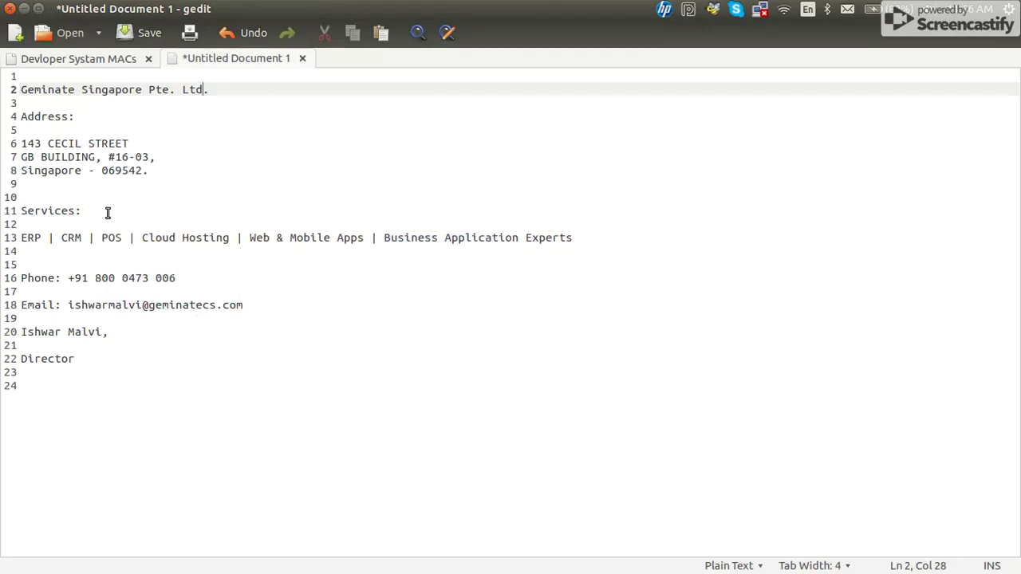
left_click_drag(213, 169, 2, 151)
key("ctrl+c")
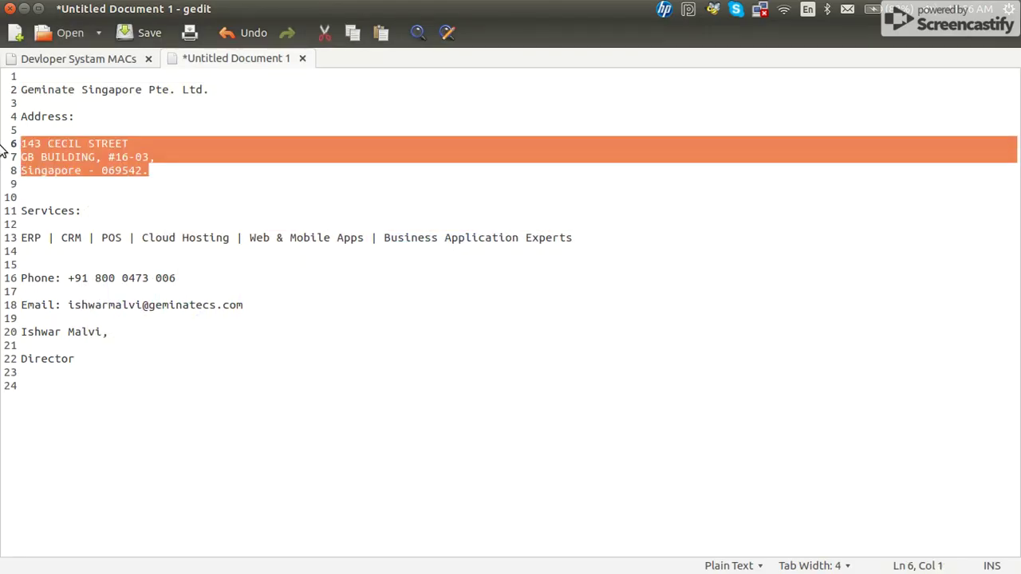
key("alt+Tab")
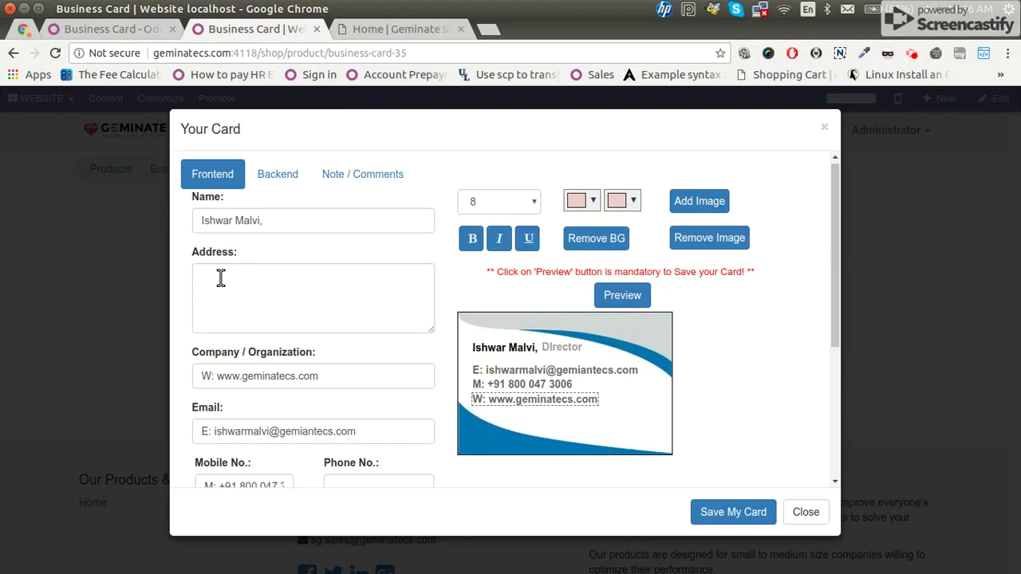
Paste the Singapore address into Address and make it bold black on the card.
left_click(220, 279)
key("ctrl+v")
left_click_drag(564, 424, 563, 433)
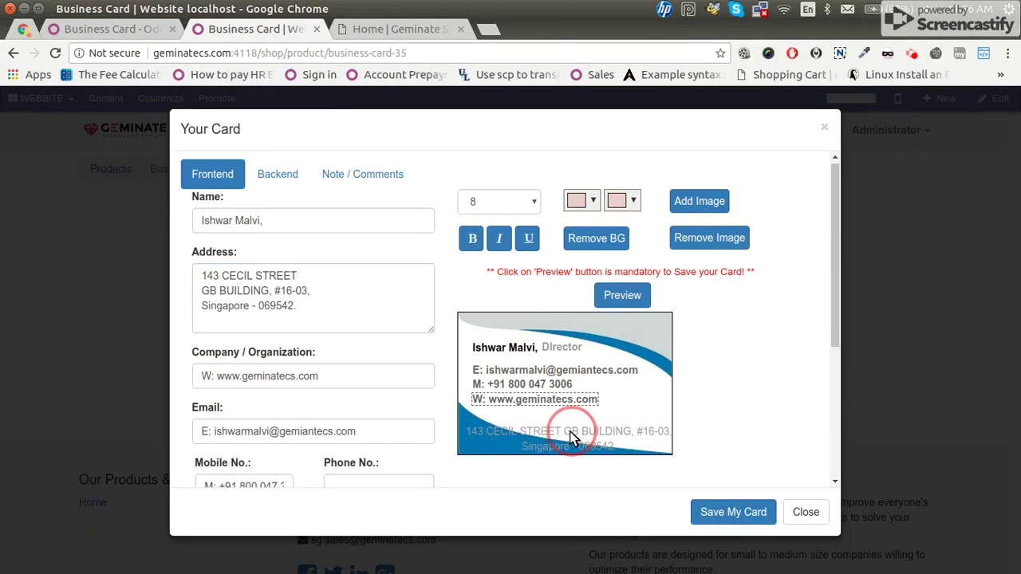
left_click(563, 434)
left_click(471, 240)
left_click(614, 203)
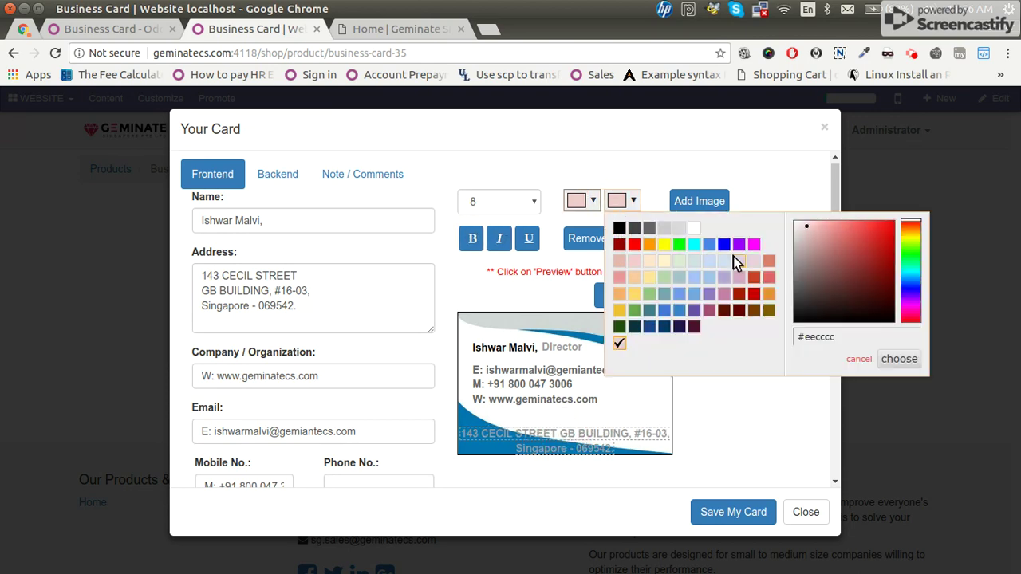
left_click(619, 230)
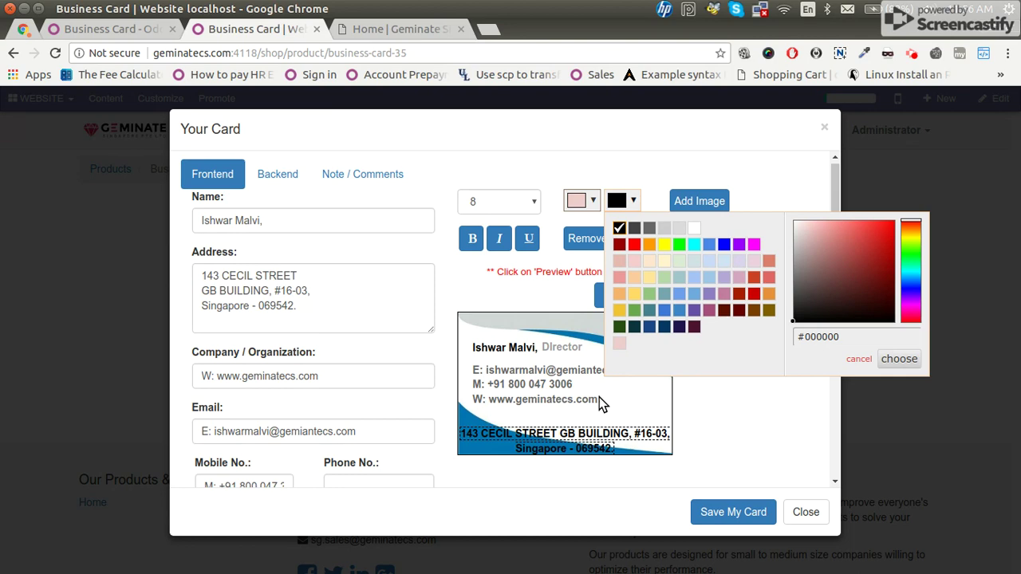
left_click(599, 397)
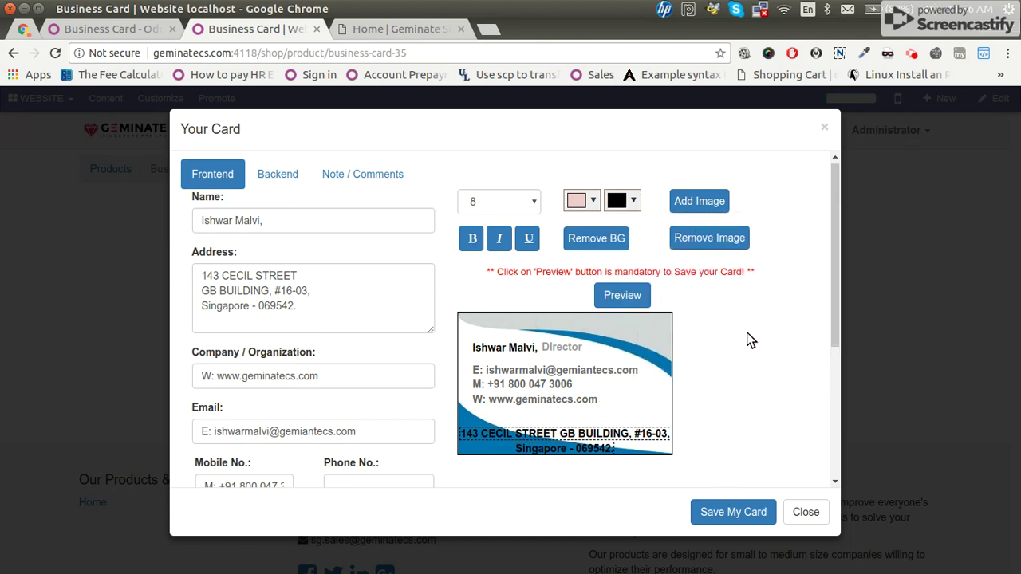
scroll(749, 340, "down", 5)
scroll(798, 339, "up", 3)
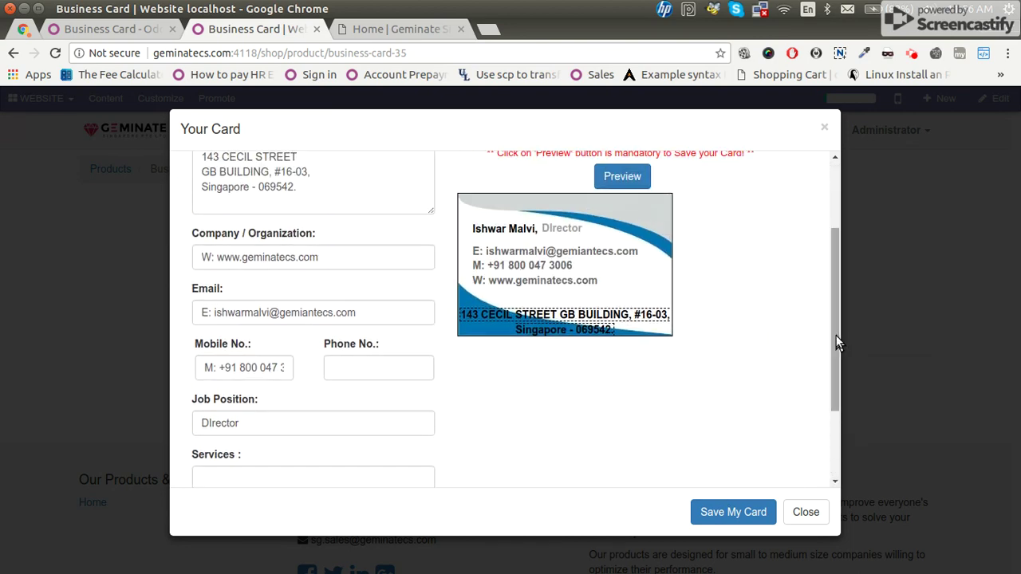
left_click_drag(836, 336, 665, 266)
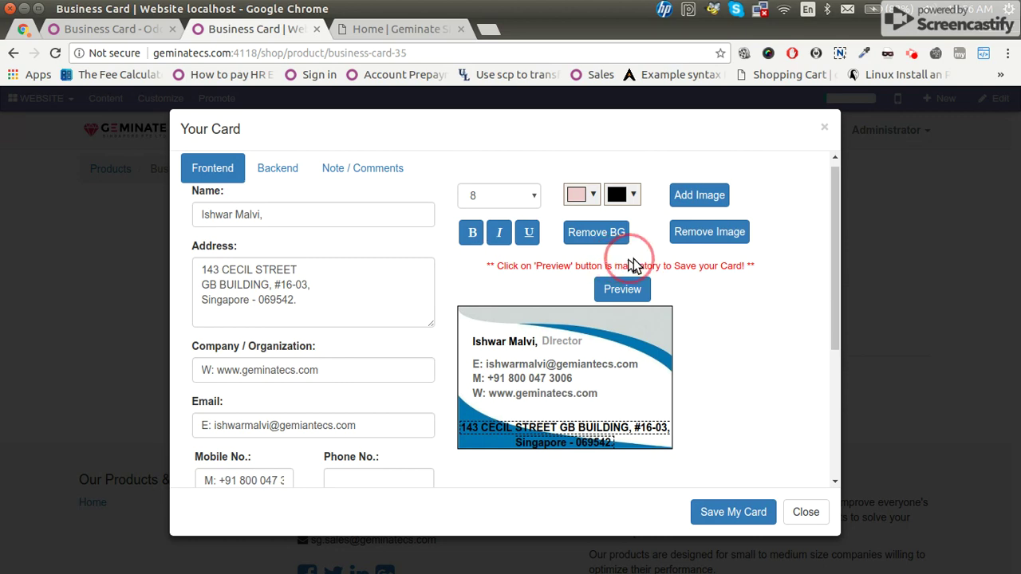
left_click_drag(583, 274, 495, 269)
Generate the front preview, view the downloaded card image, then switch to the Backend side.
left_click(633, 291)
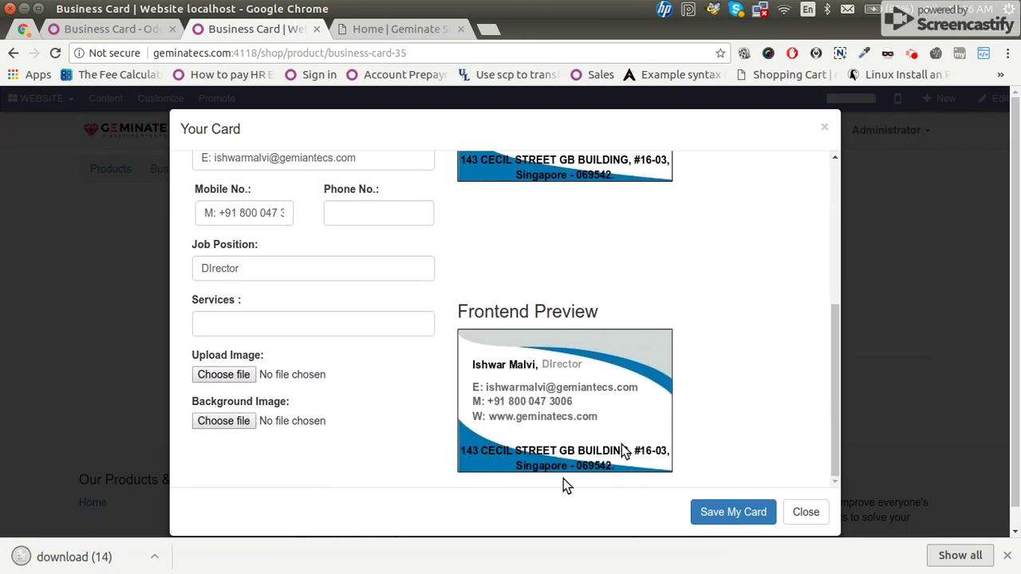
left_click(74, 558)
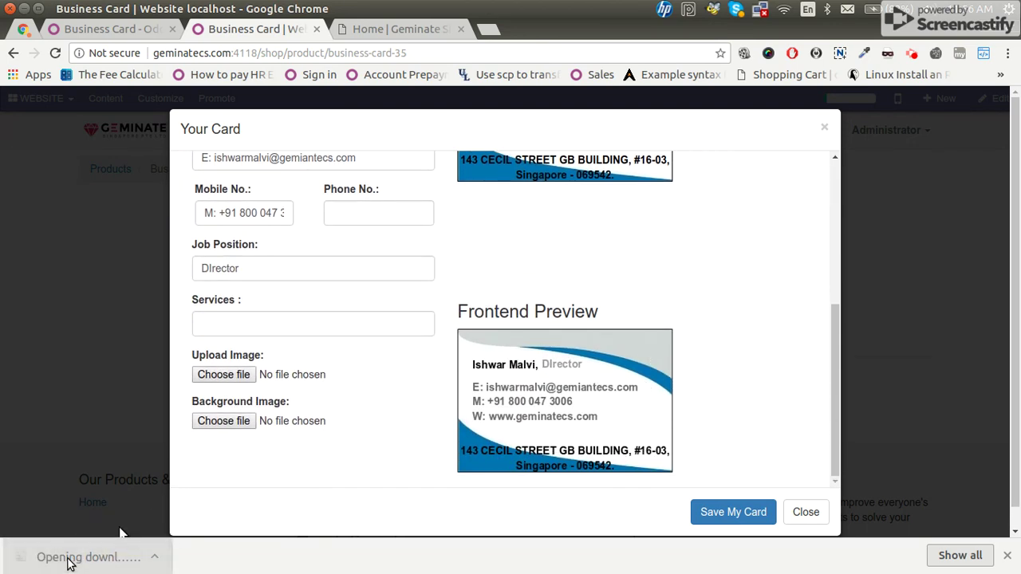
left_click(734, 327)
scroll(410, 303, "up", 5)
left_click(276, 176)
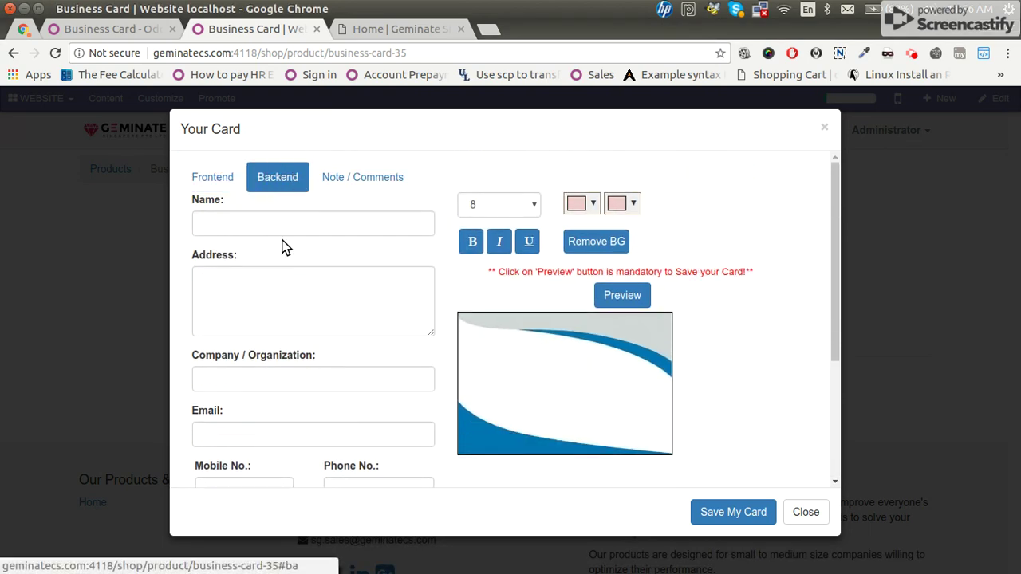
Type 'Geminate Singapore Pte. Ltd' into the back side's Name field.
left_click(274, 224)
type("Geminate Singap")
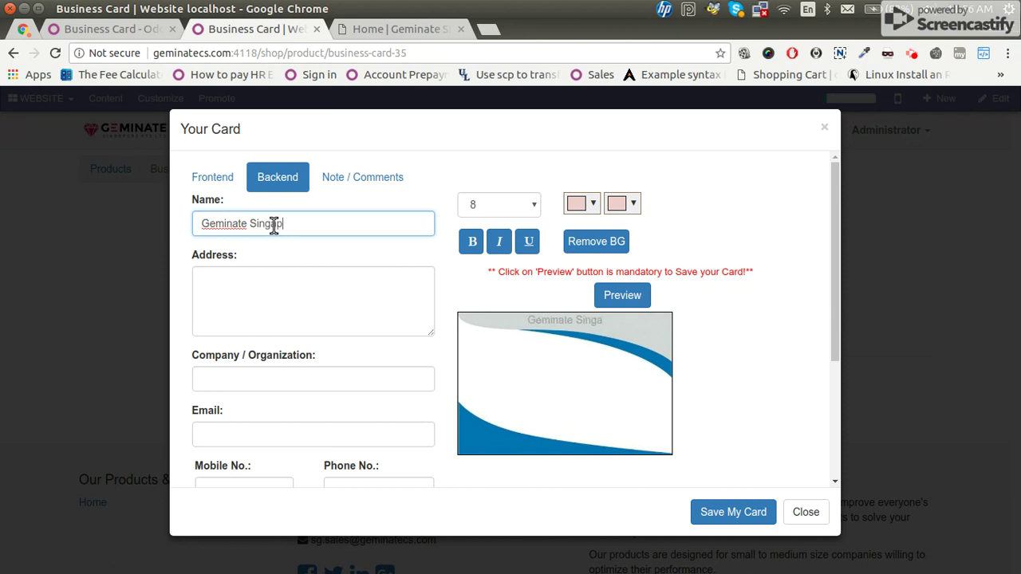
type("ore Pte")
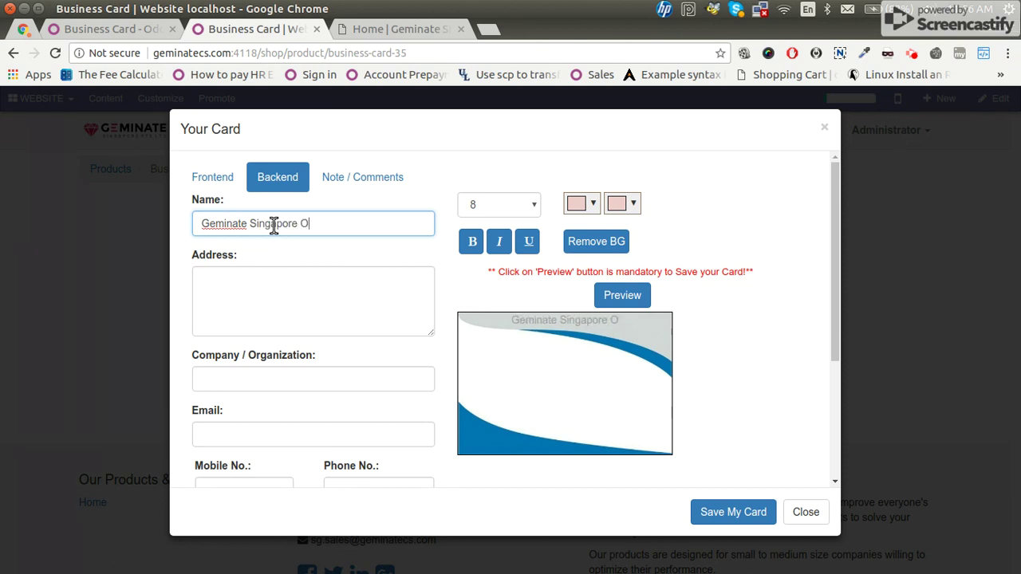
type(". Ltd")
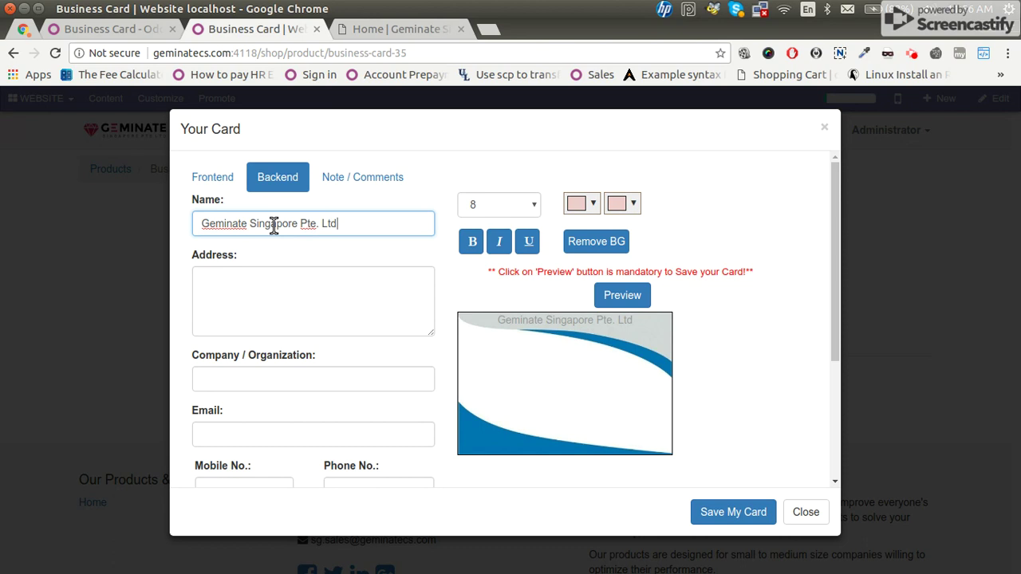
key("Tab")
scroll(290, 319, "down", 1)
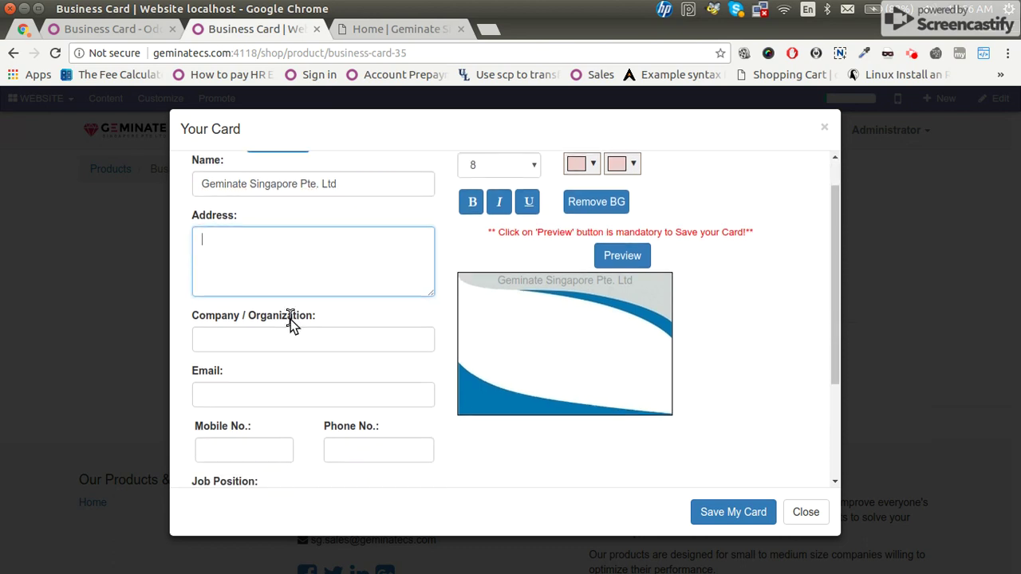
Move the company name into Company / Organization and position it mid-card.
left_click(344, 185)
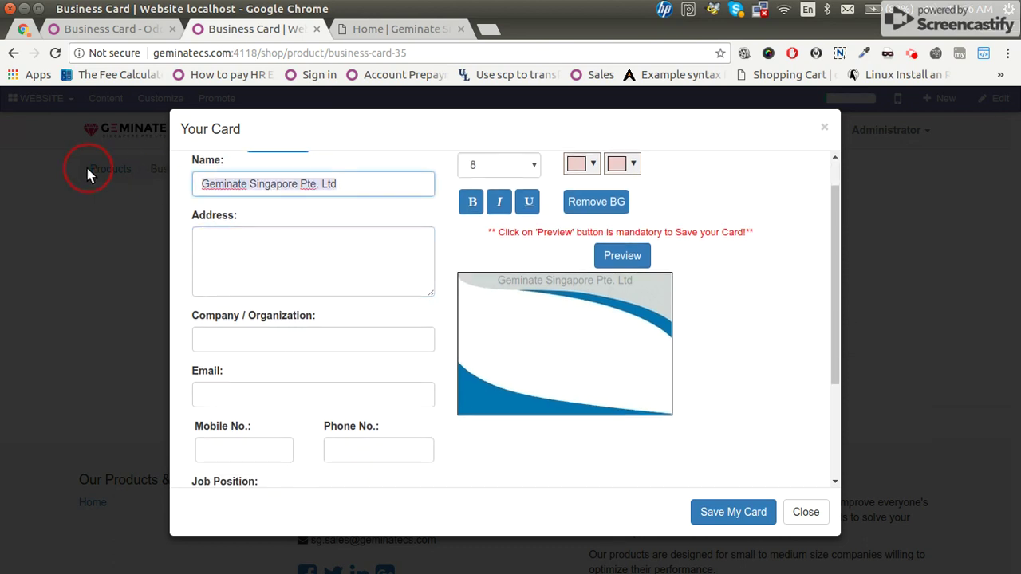
key("ctrl+a")
key("ctrl+x")
left_click(212, 341)
key("ctrl+v")
left_click(523, 299)
left_click_drag(524, 297, 563, 342)
scroll(279, 370, "down", 4)
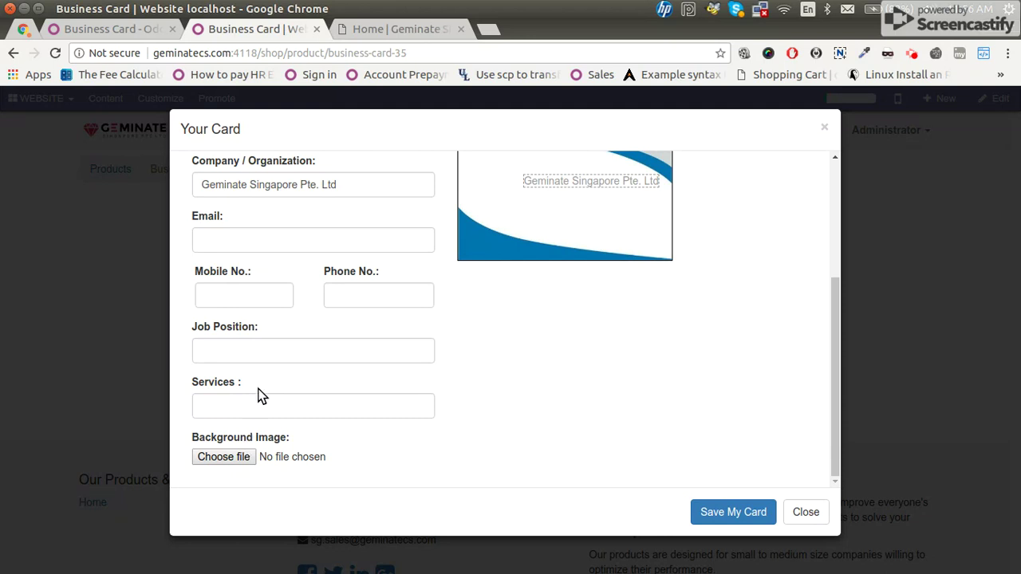
left_click(497, 388)
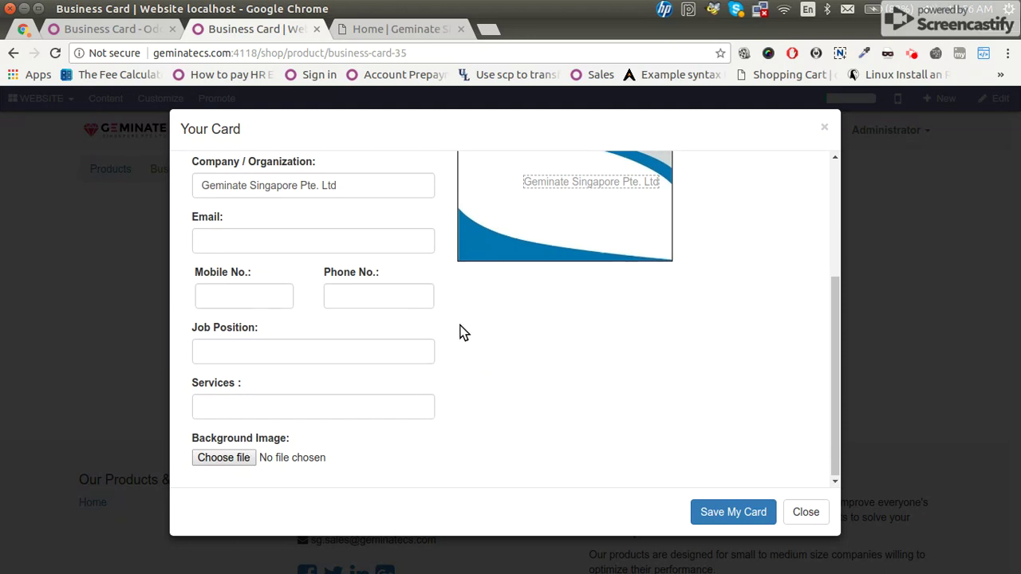
scroll(463, 332, "up", 5)
Copy the services line from the gedit notes into the Services field.
scroll(463, 333, "down", 5)
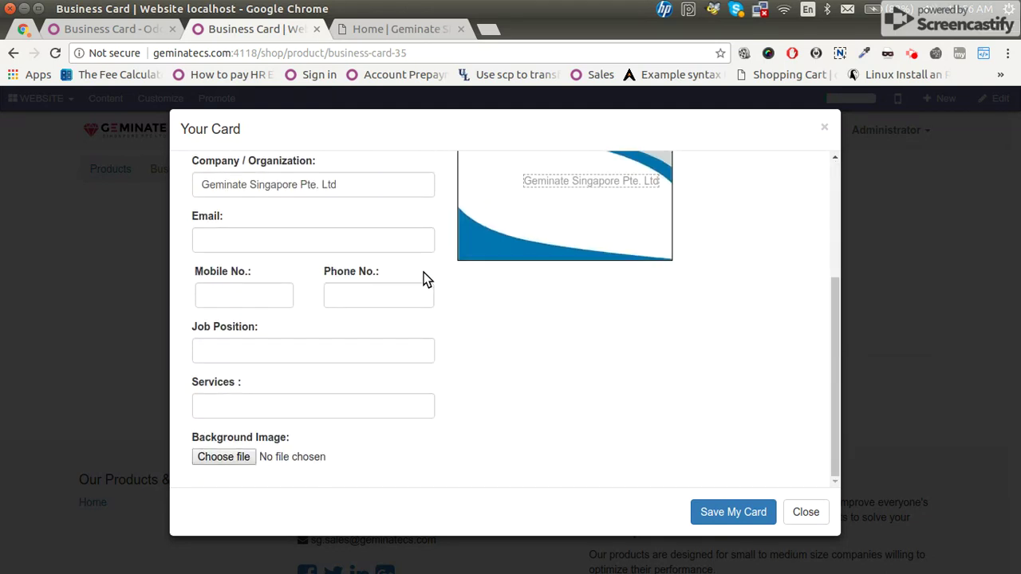
scroll(426, 279, "up", 5)
scroll(313, 368, "down", 5)
key("alt+Tab")
key("alt+Tab")
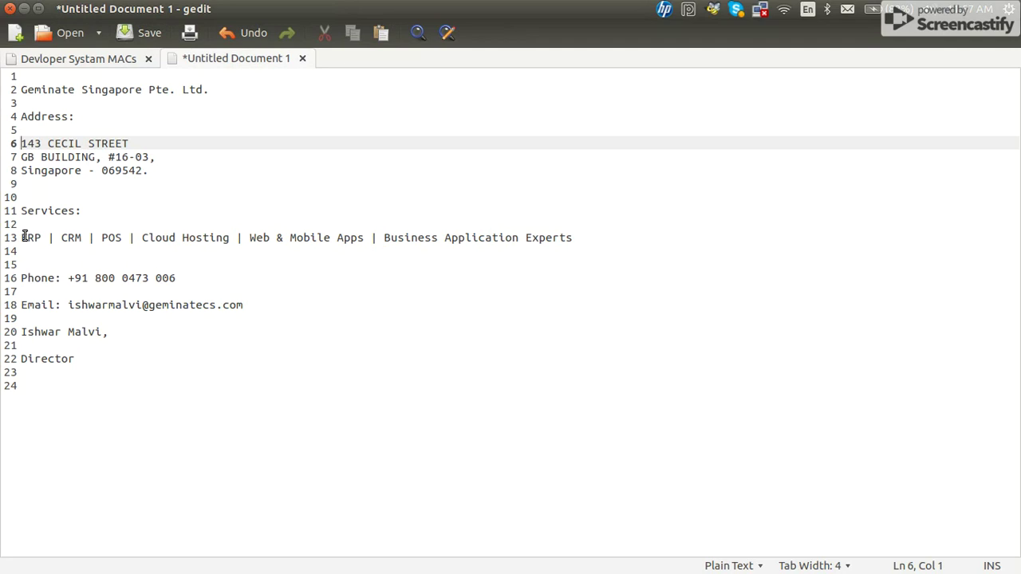
left_click_drag(24, 237, 629, 239)
key("alt+Tab")
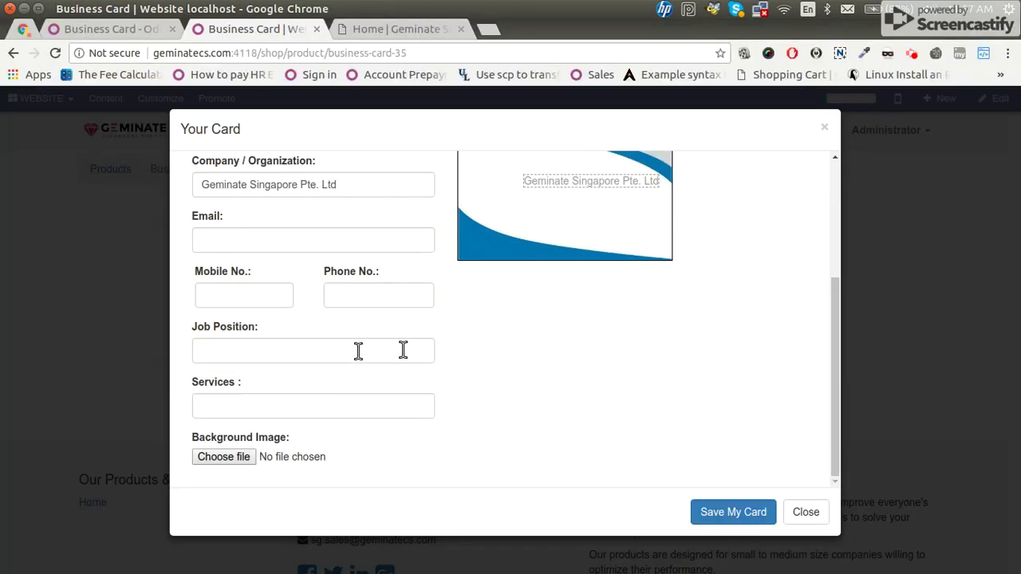
left_click(287, 404)
key("ctrl+v")
Make the services text bold on the card back.
left_click(564, 239)
left_click(582, 317)
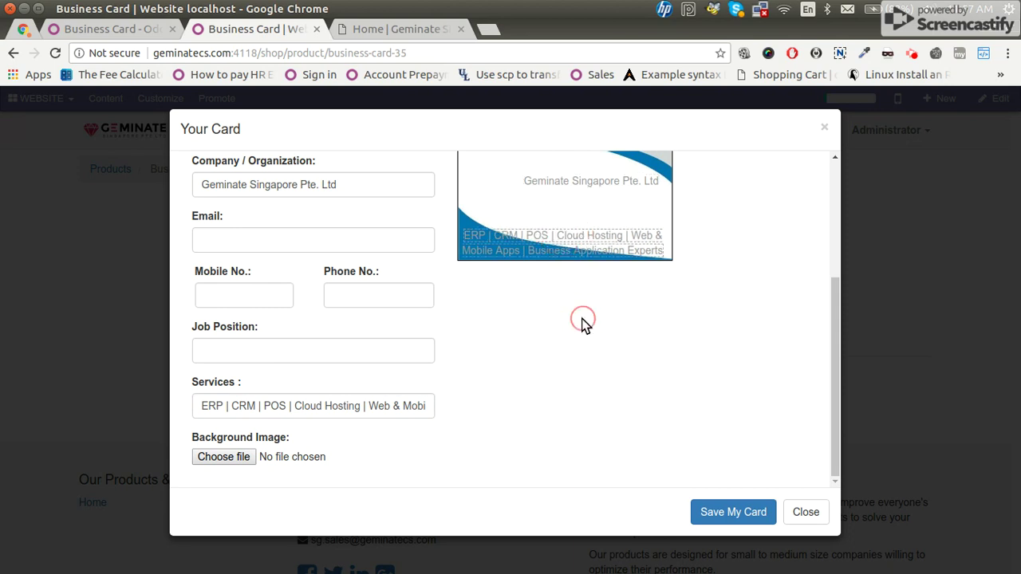
scroll(577, 289, "up", 3)
left_click(550, 356)
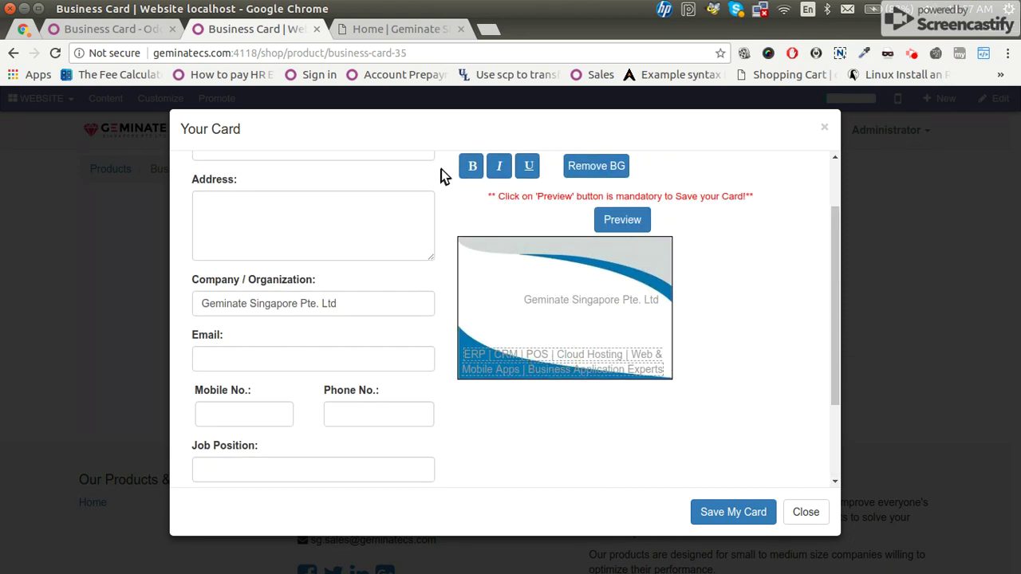
left_click(471, 167)
left_click(607, 357)
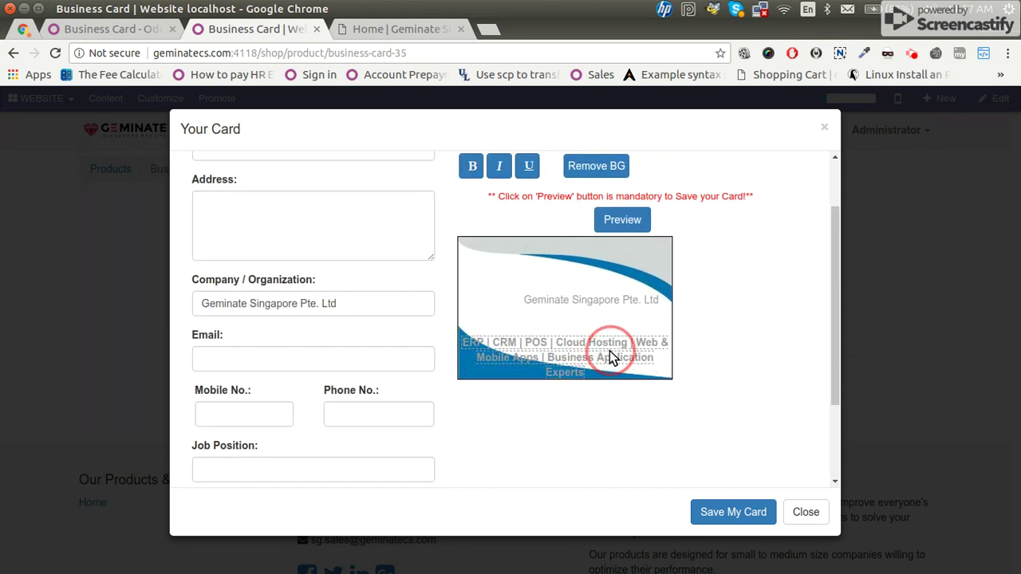
scroll(606, 319, "up", 2)
left_click(592, 204)
Make the services text black and shift the company name up and left on the card back.
left_click(621, 202)
left_click(620, 231)
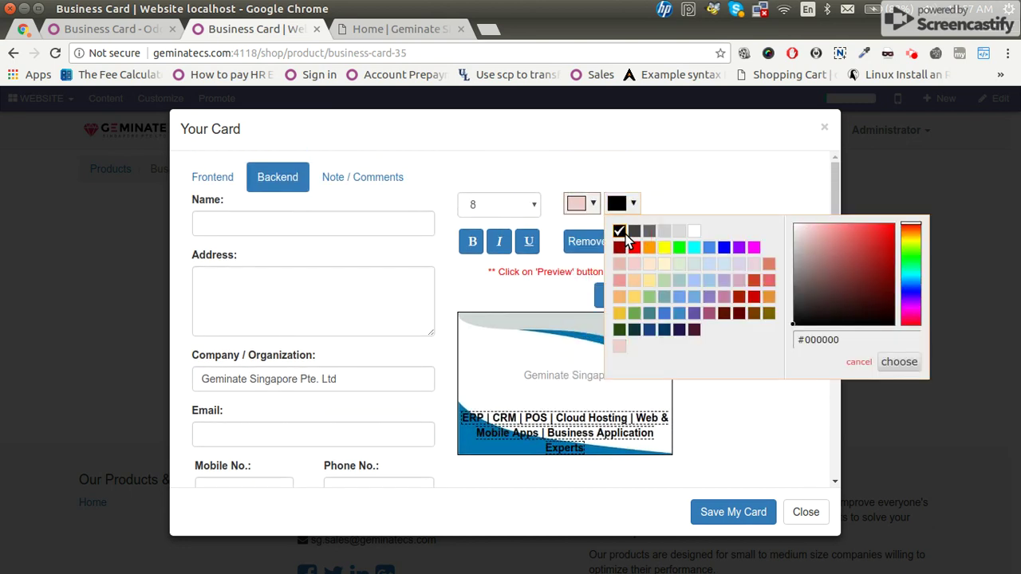
left_click(514, 352)
left_click(274, 426)
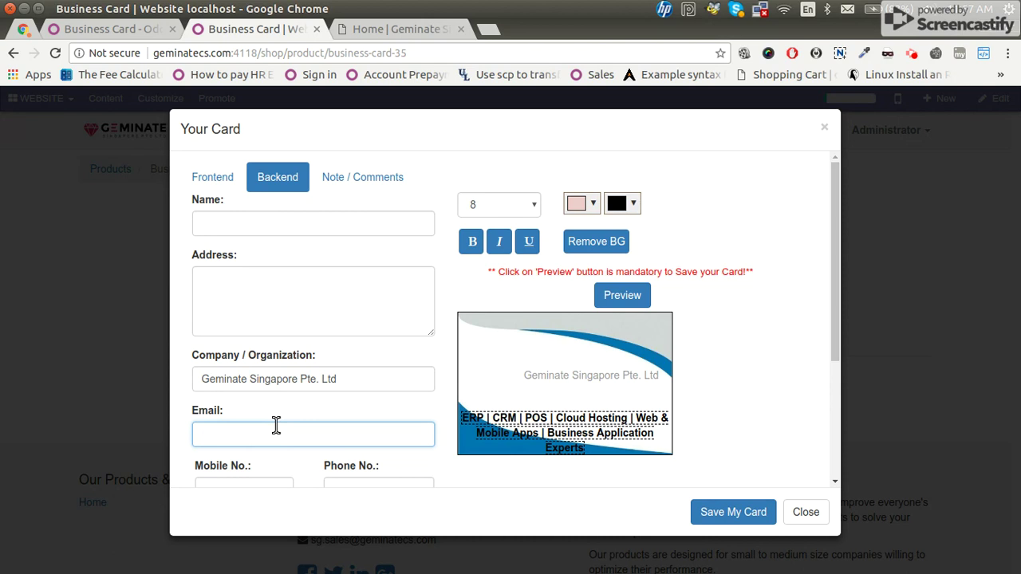
left_click_drag(552, 380, 525, 374)
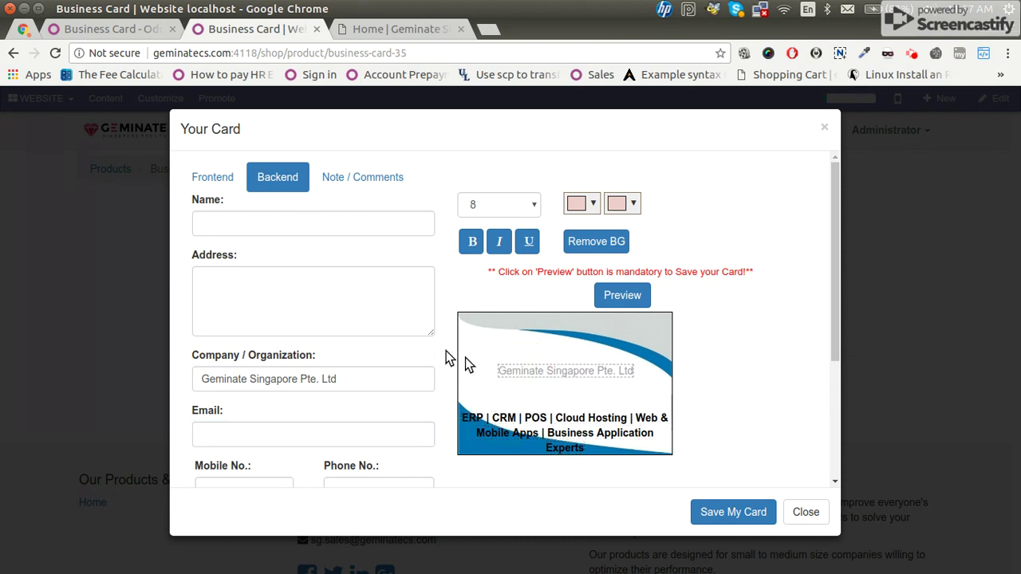
scroll(278, 323, "down", 3)
scroll(287, 320, "down", 1)
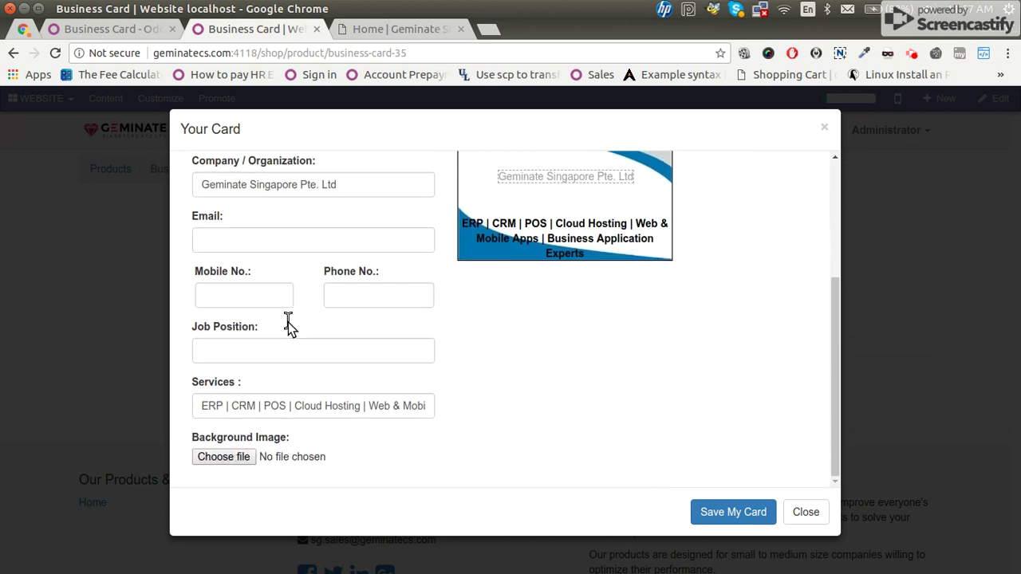
scroll(288, 320, "up", 4)
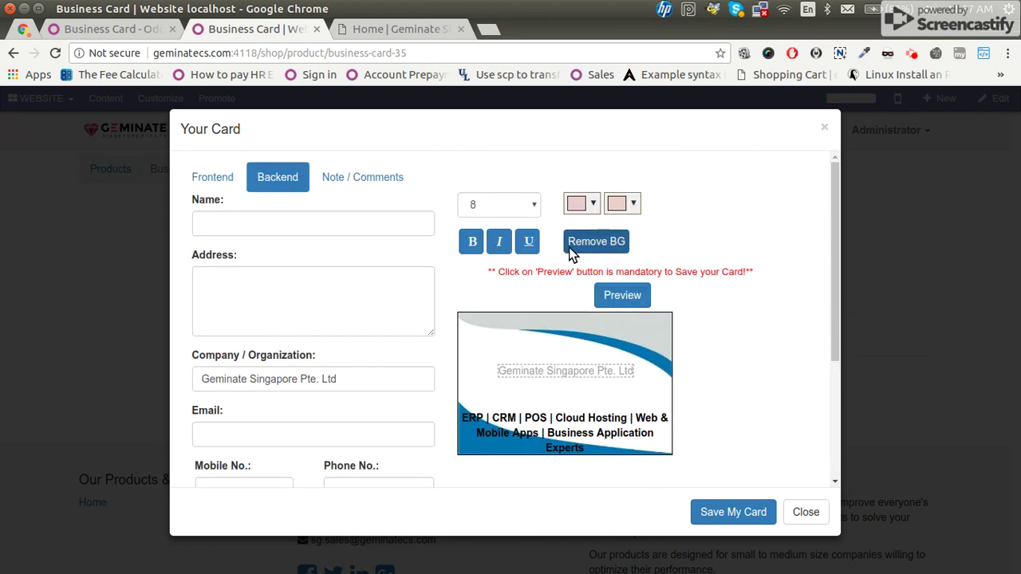
left_click_drag(570, 371, 567, 367)
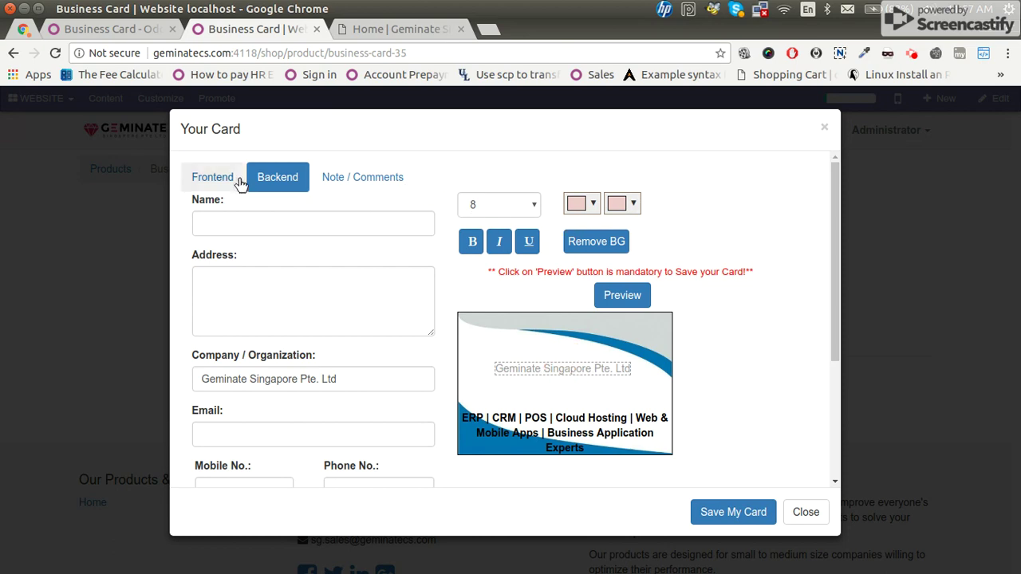
Render the Backend Preview image, view the downloaded image, then go back to the card front.
left_click(627, 295)
scroll(655, 346, "down", 3)
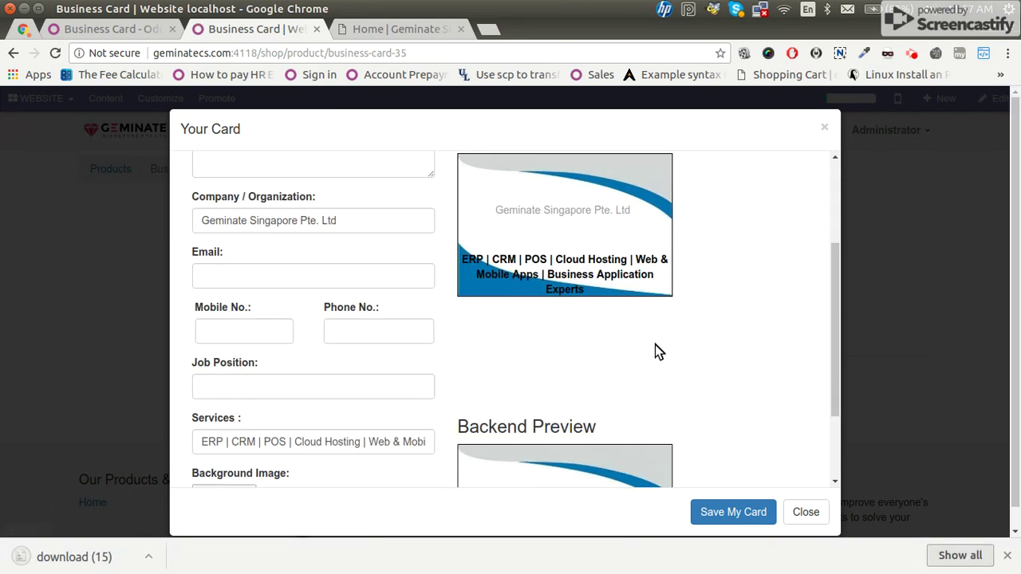
left_click(120, 557)
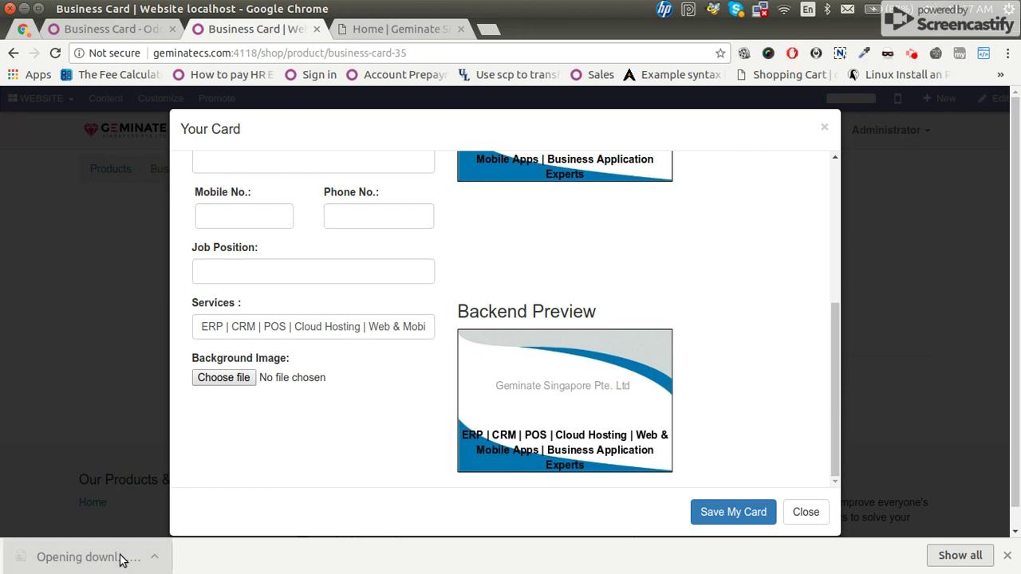
left_click(315, 470)
scroll(349, 299, "up", 4)
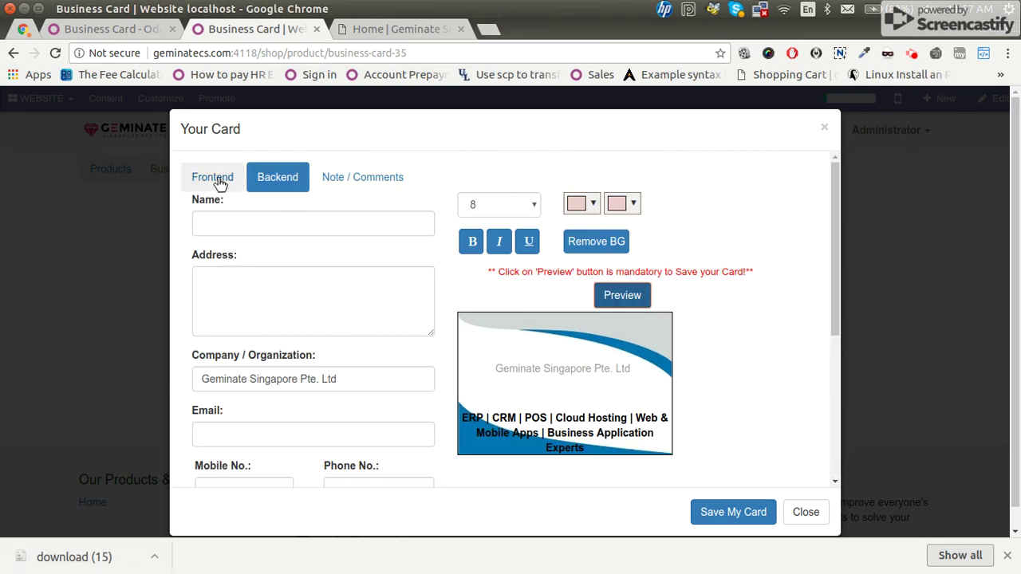
left_click(214, 178)
scroll(376, 365, "down", 4)
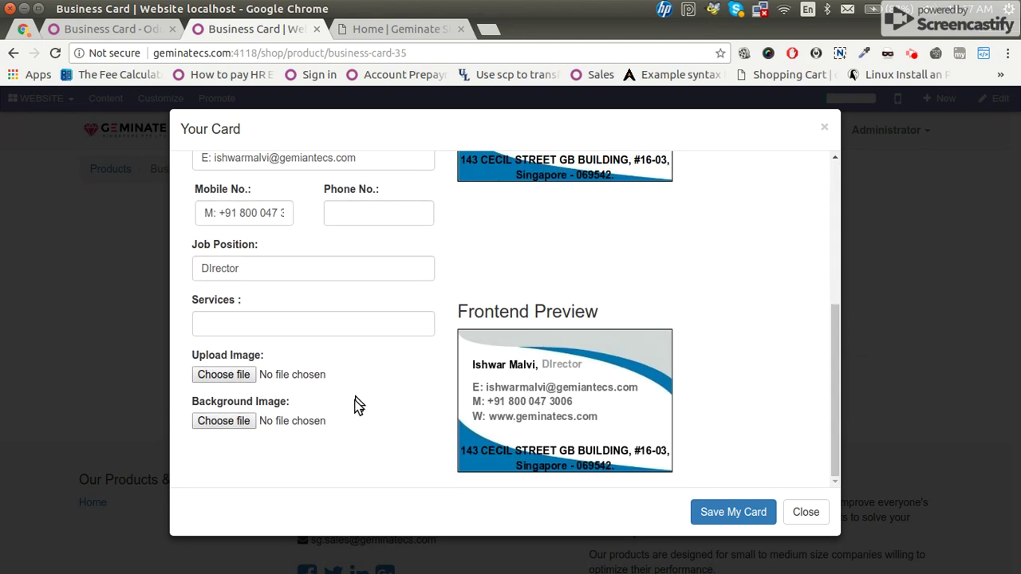
Upload Geminate SG Logo.png from the Desktop and place it in the card front's top right corner.
left_click(241, 374)
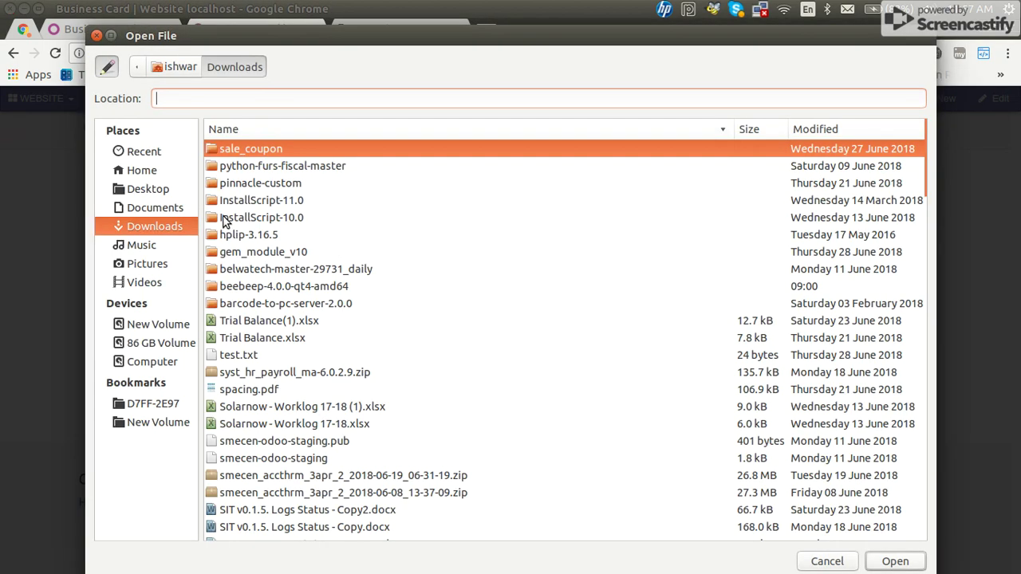
left_click(164, 193)
left_click(304, 249)
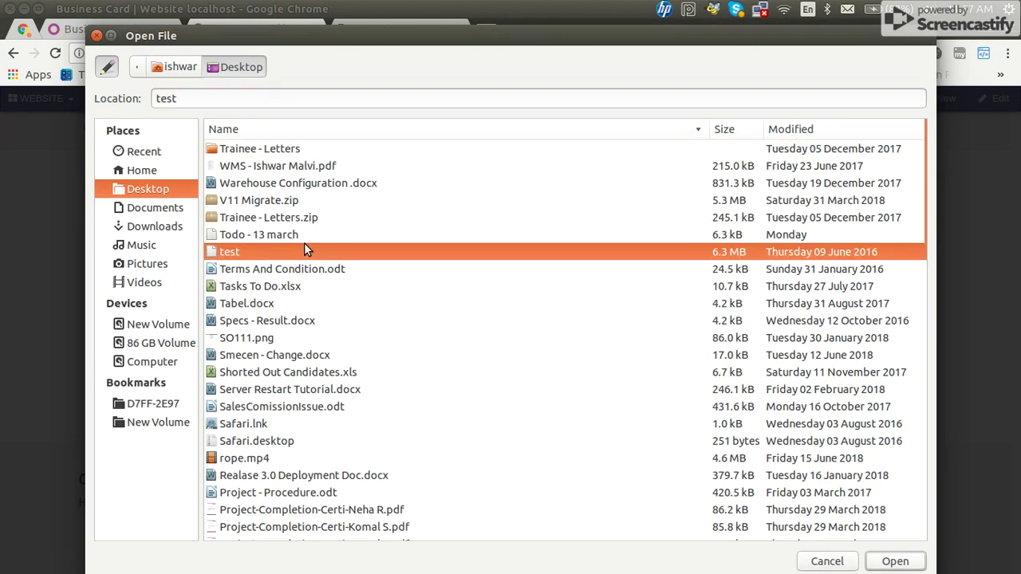
type("geminate")
double_click(297, 341)
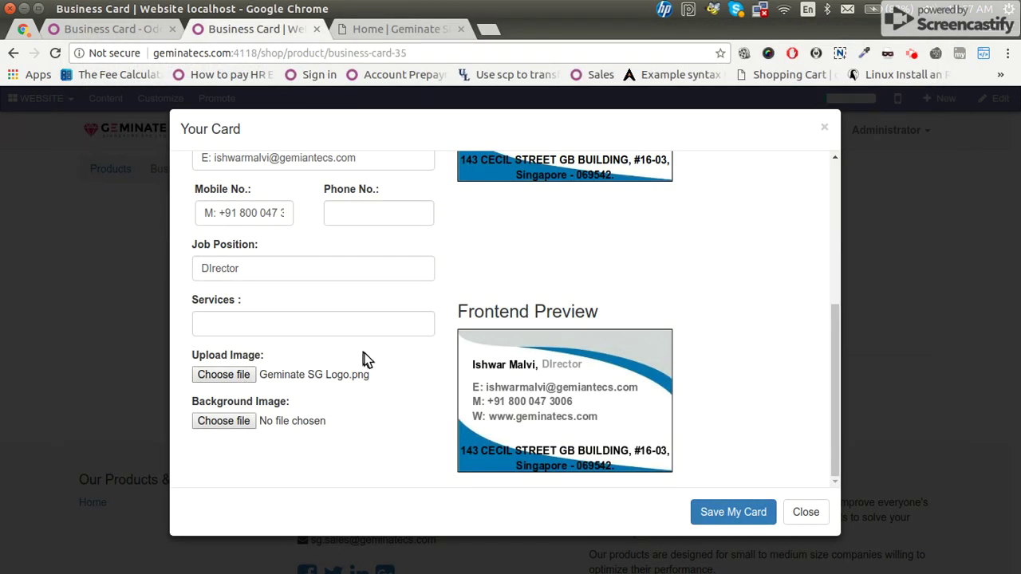
scroll(699, 285, "up", 4)
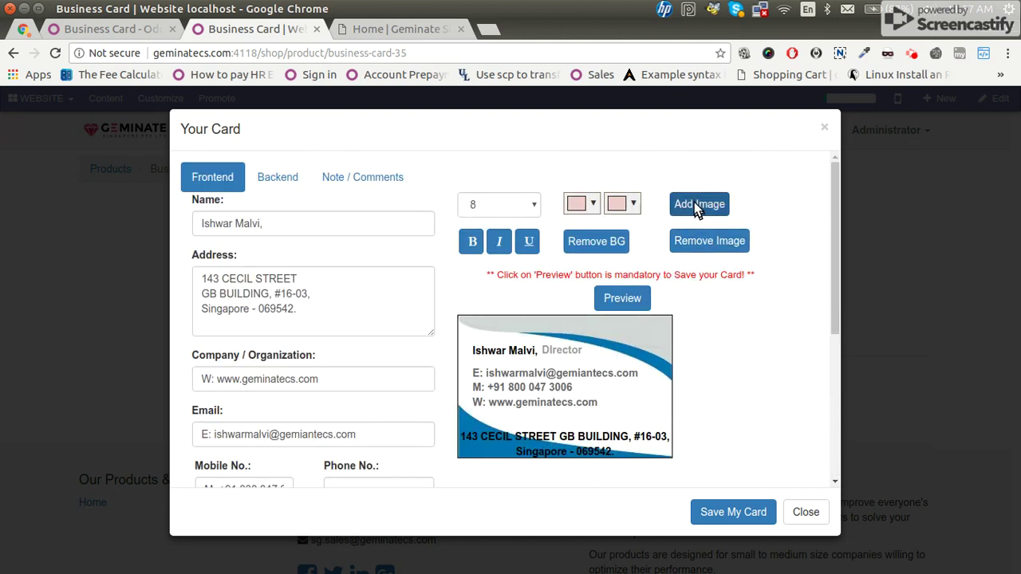
left_click(693, 204)
left_click_drag(501, 342, 551, 328)
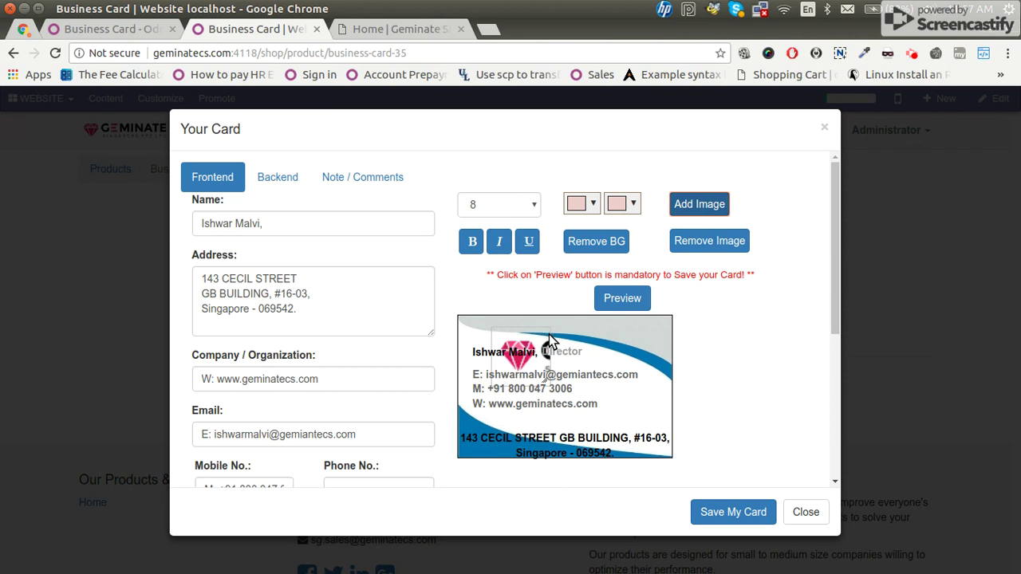
left_click_drag(547, 372, 626, 324)
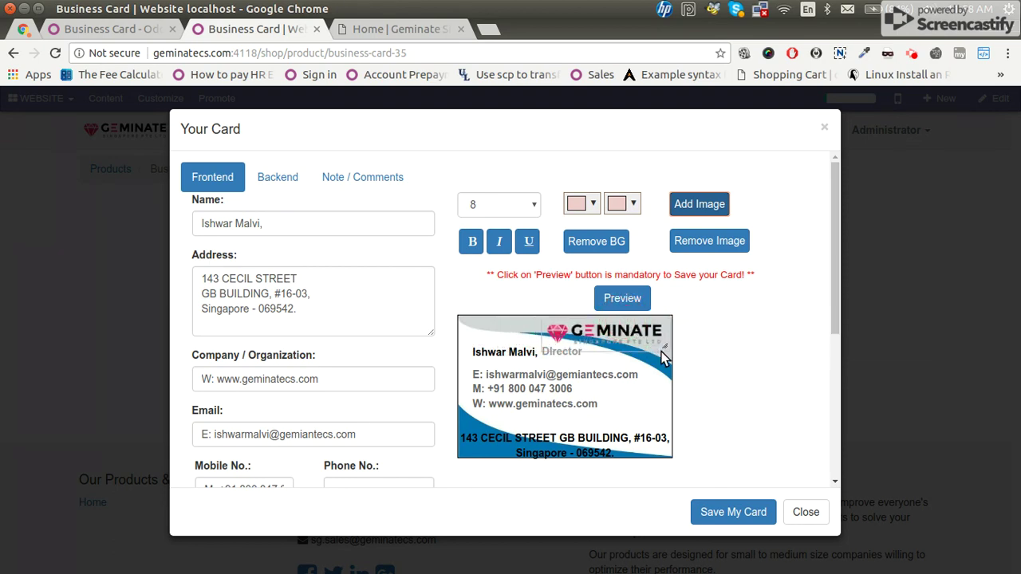
Open the downloaded front preview image to check the logo, then close the viewer.
scroll(665, 361, "down", 3)
scroll(623, 223, "up", 2)
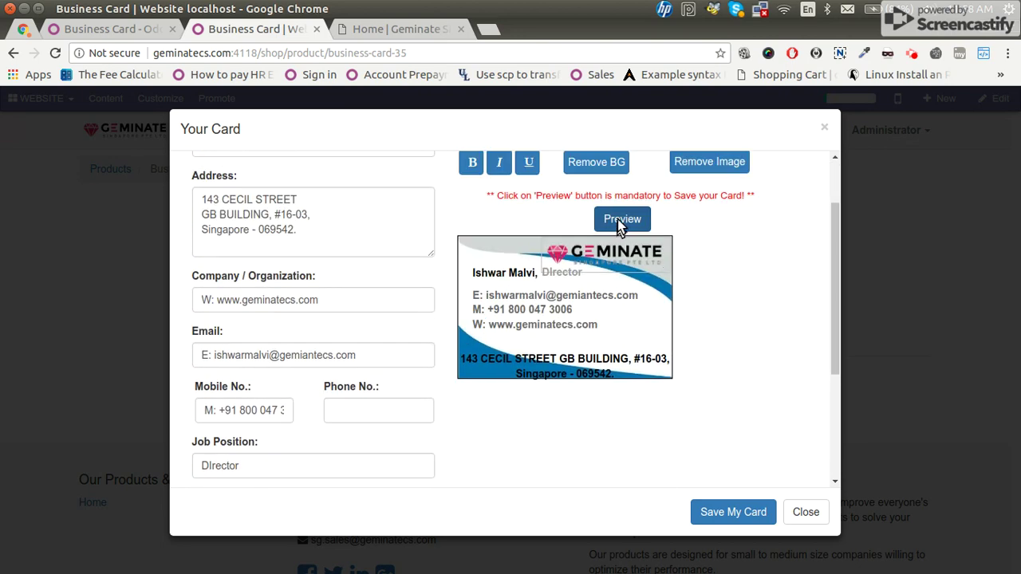
scroll(679, 385, "down", 3)
scroll(680, 376, "down", 1)
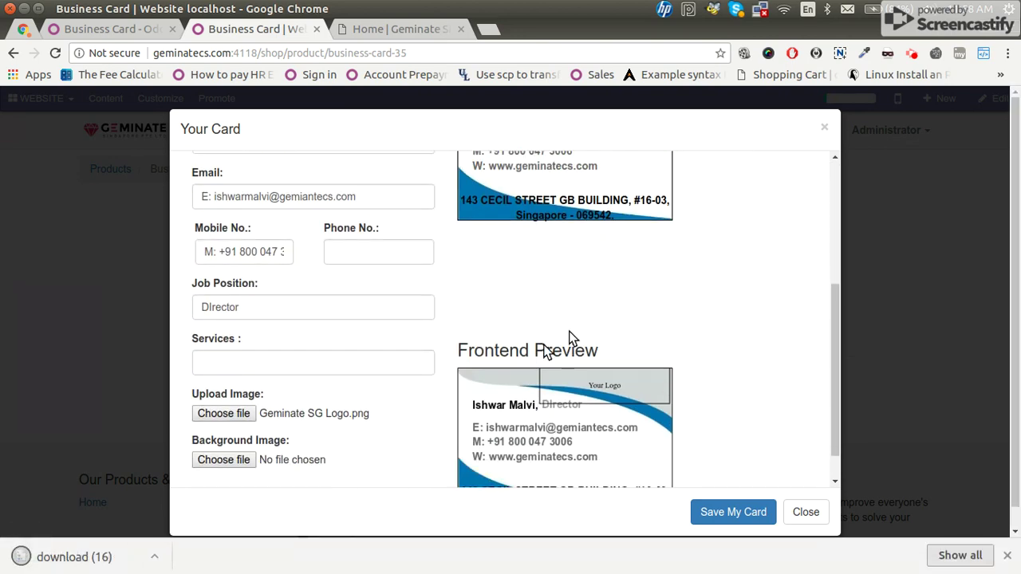
left_click(97, 566)
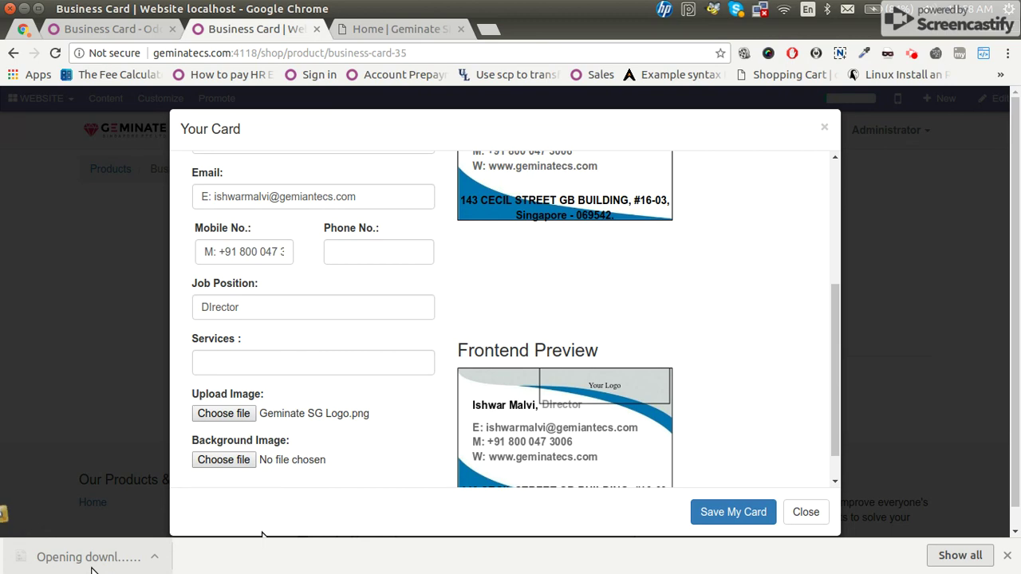
mouse_move(12, 525)
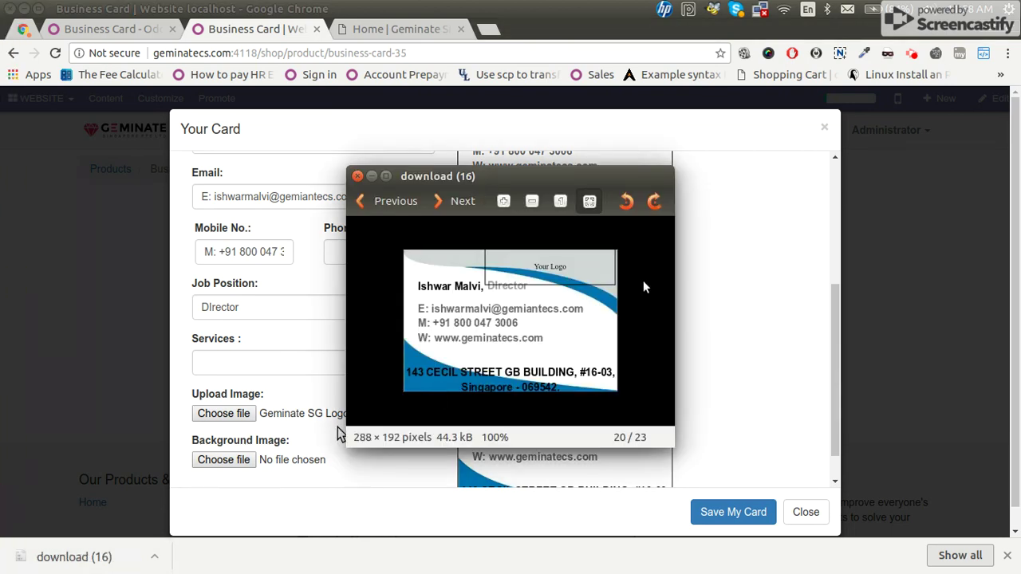
left_click(357, 176)
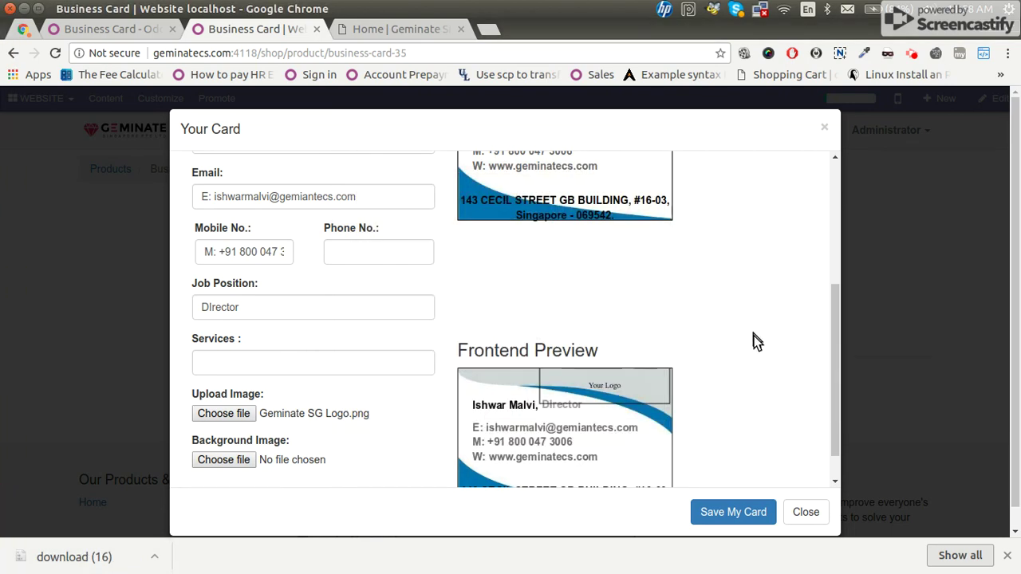
scroll(754, 339, "up", 3)
scroll(755, 336, "up", 3)
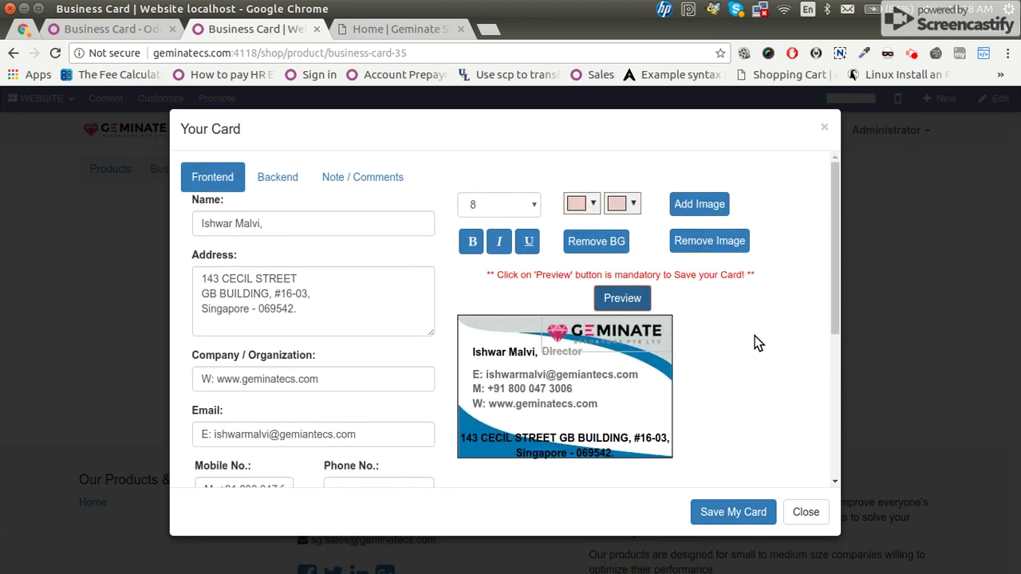
Write a thank-you note in Note / Comments, save the card and add it to the cart at 1,150.00 $.
left_click(375, 188)
left_click(361, 267)
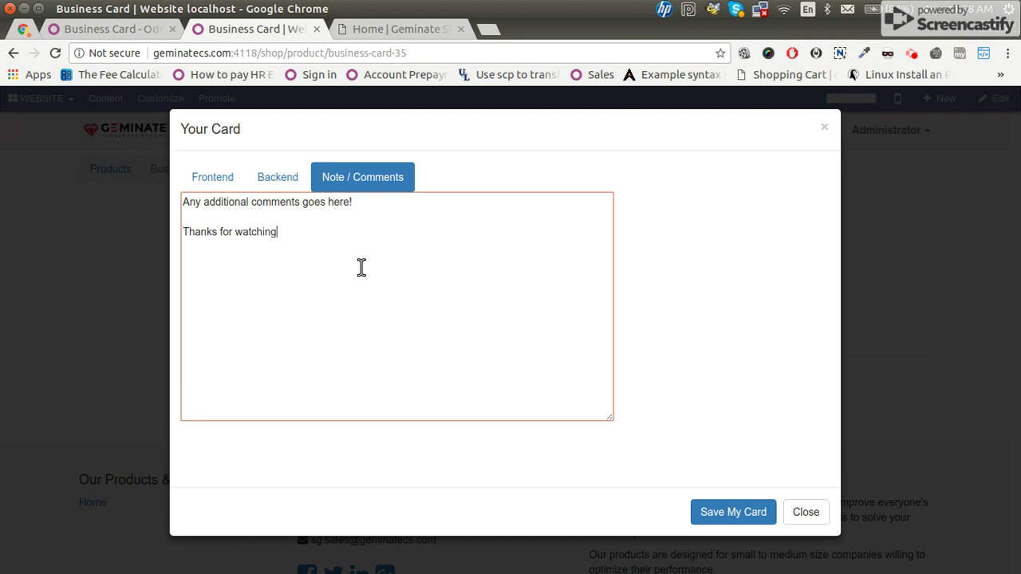
left_click(208, 179)
left_click(276, 180)
scroll(785, 422, "down", 3)
scroll(722, 399, "down", 1)
left_click(730, 512)
left_click(833, 323)
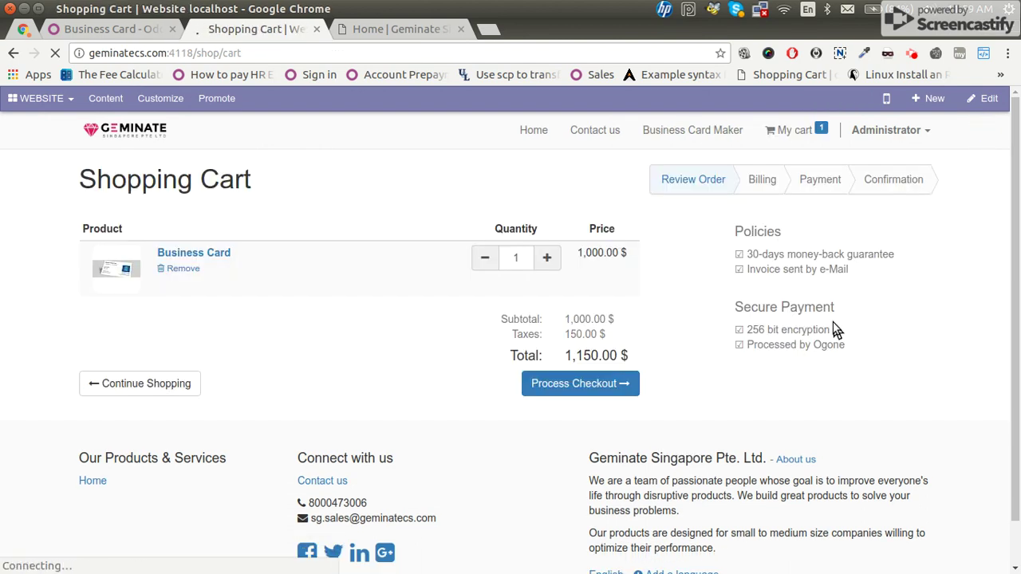
Process checkout, then open quotation SO011 from Sales > Quotations in the Odoo backend.
left_click(600, 386)
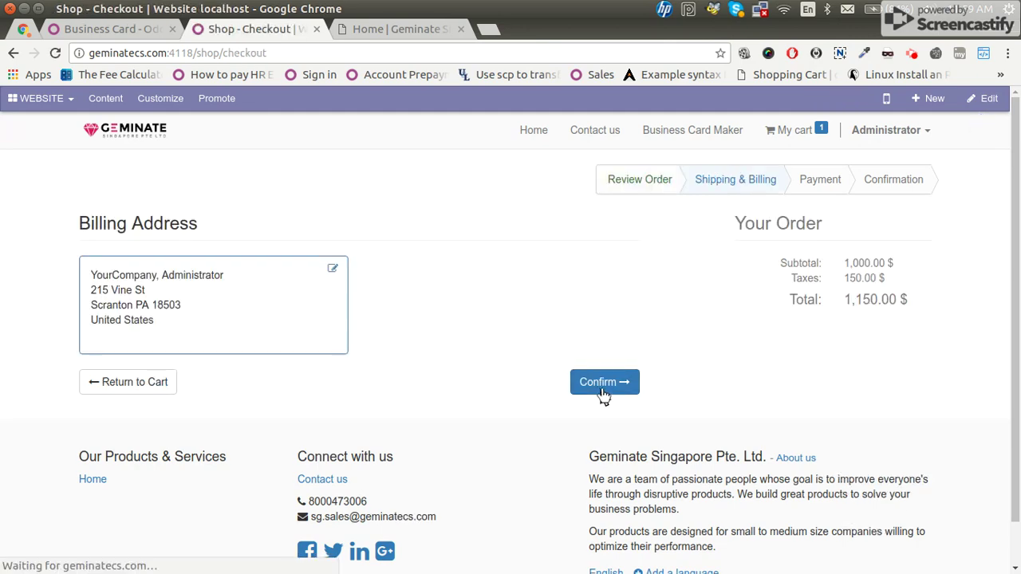
left_click(112, 28)
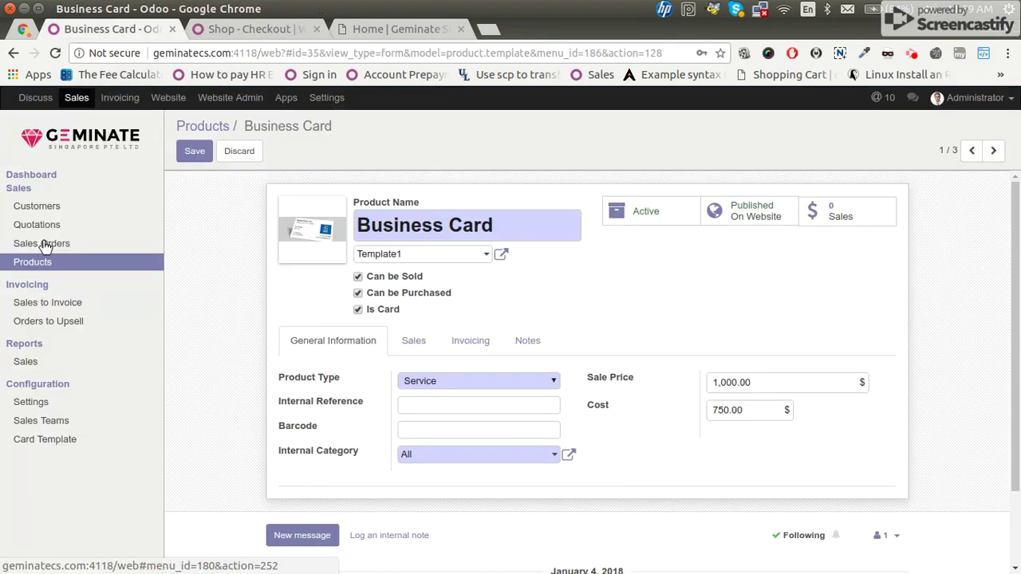
left_click(78, 227)
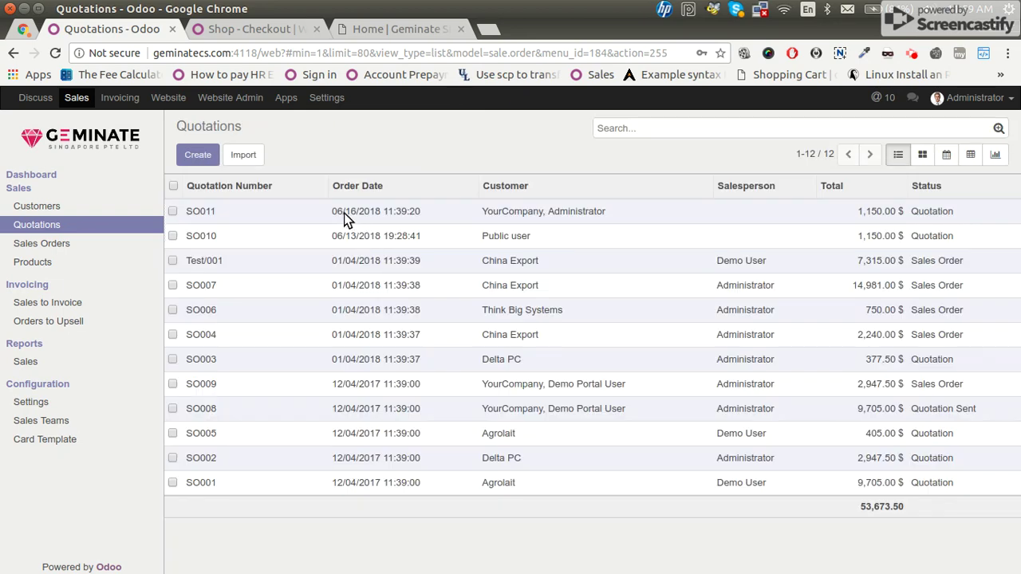
left_click(344, 213)
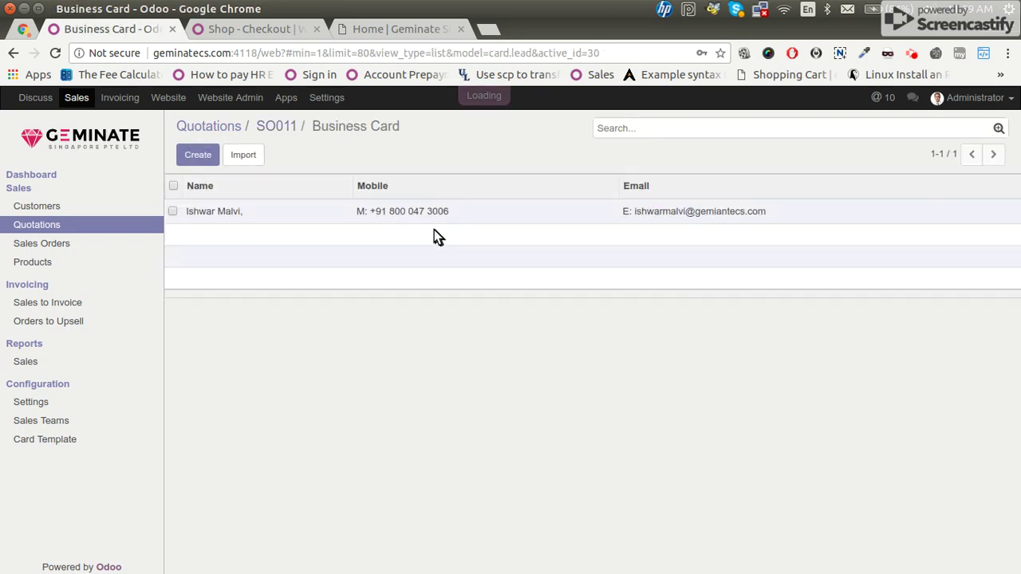
Open the Business Card record from SO011's order line, review its colours, preview images and notes, and save.
left_click(415, 215)
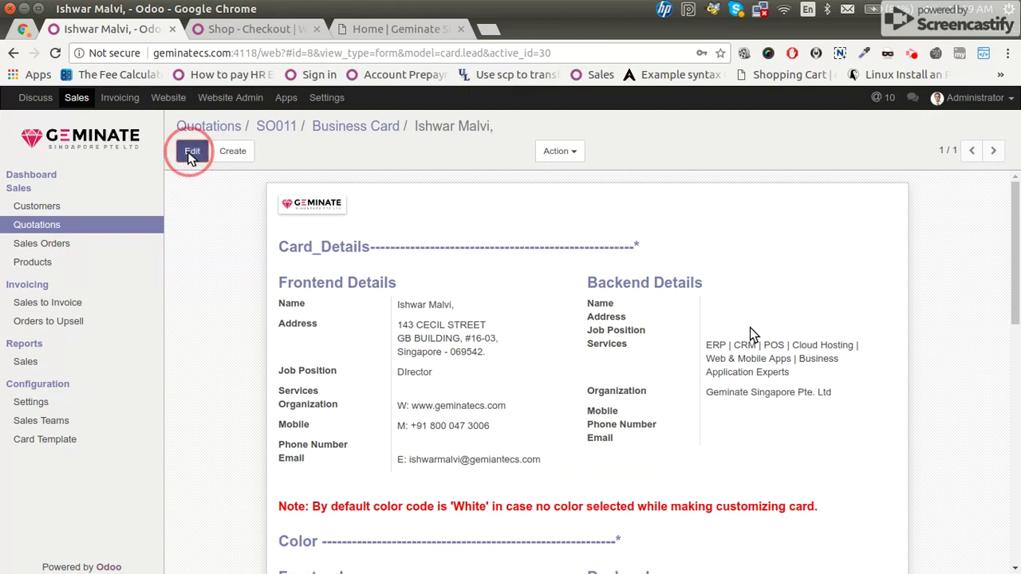
scroll(754, 343, "down", 1)
scroll(756, 349, "down", 4)
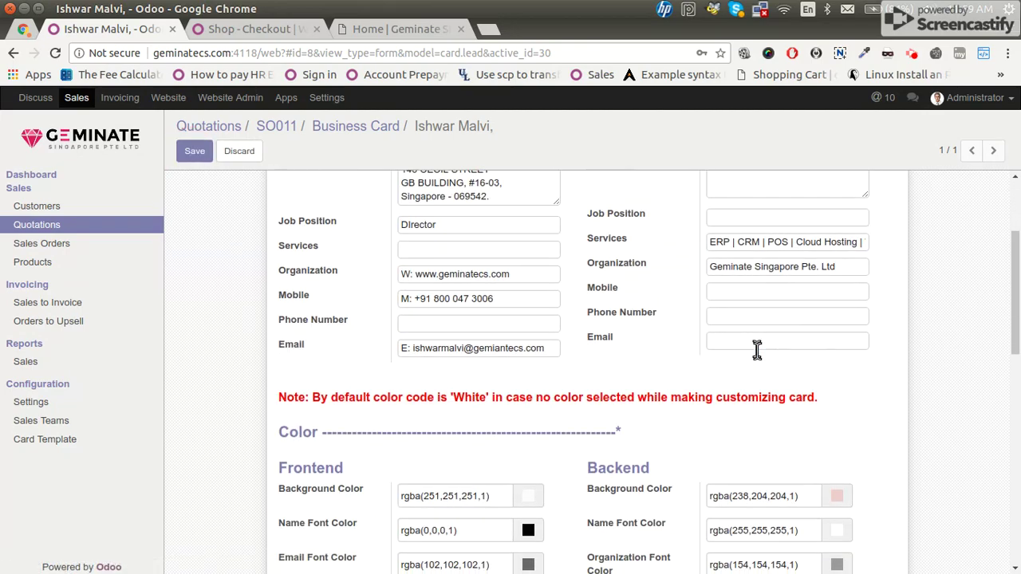
scroll(757, 351, "down", 5)
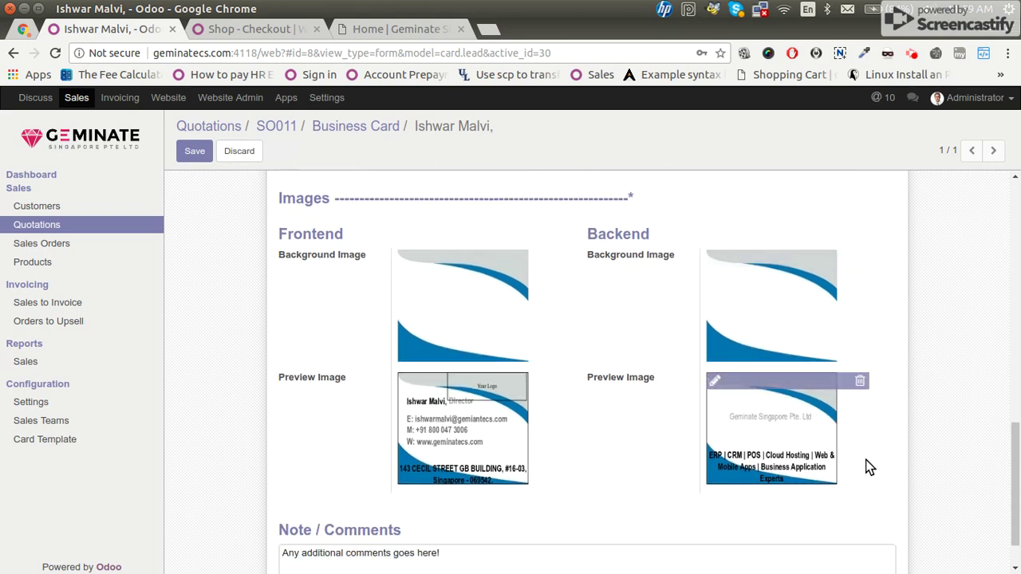
scroll(870, 468, "down", 1)
left_click_drag(399, 522, 250, 496)
scroll(260, 477, "up", 8)
left_click(204, 153)
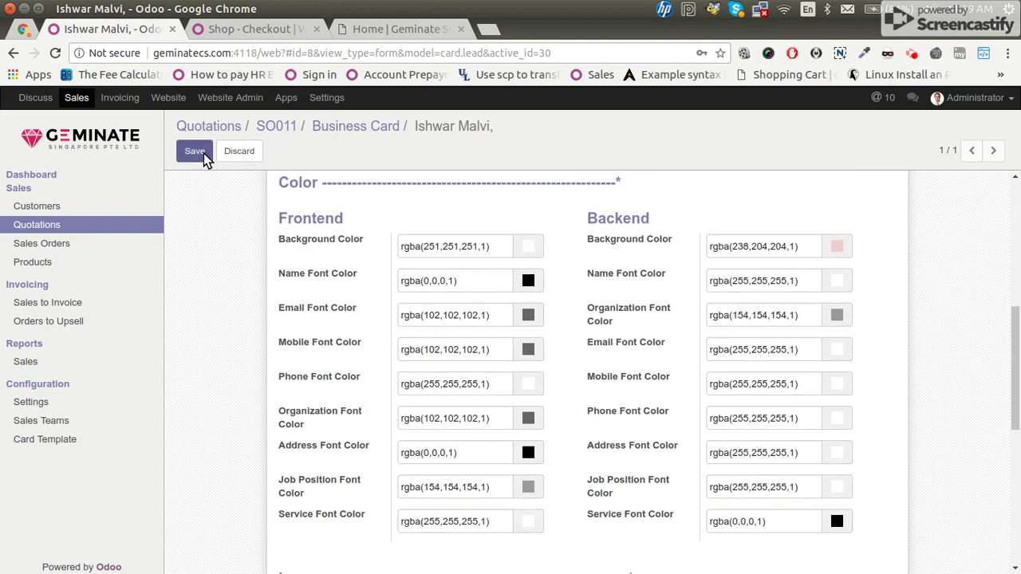
scroll(232, 223, "up", 5)
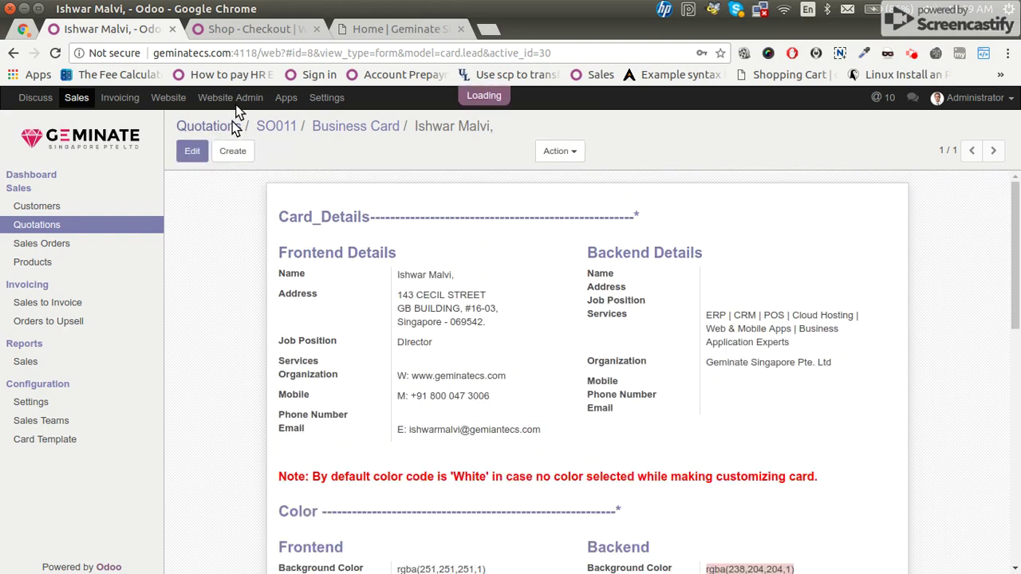